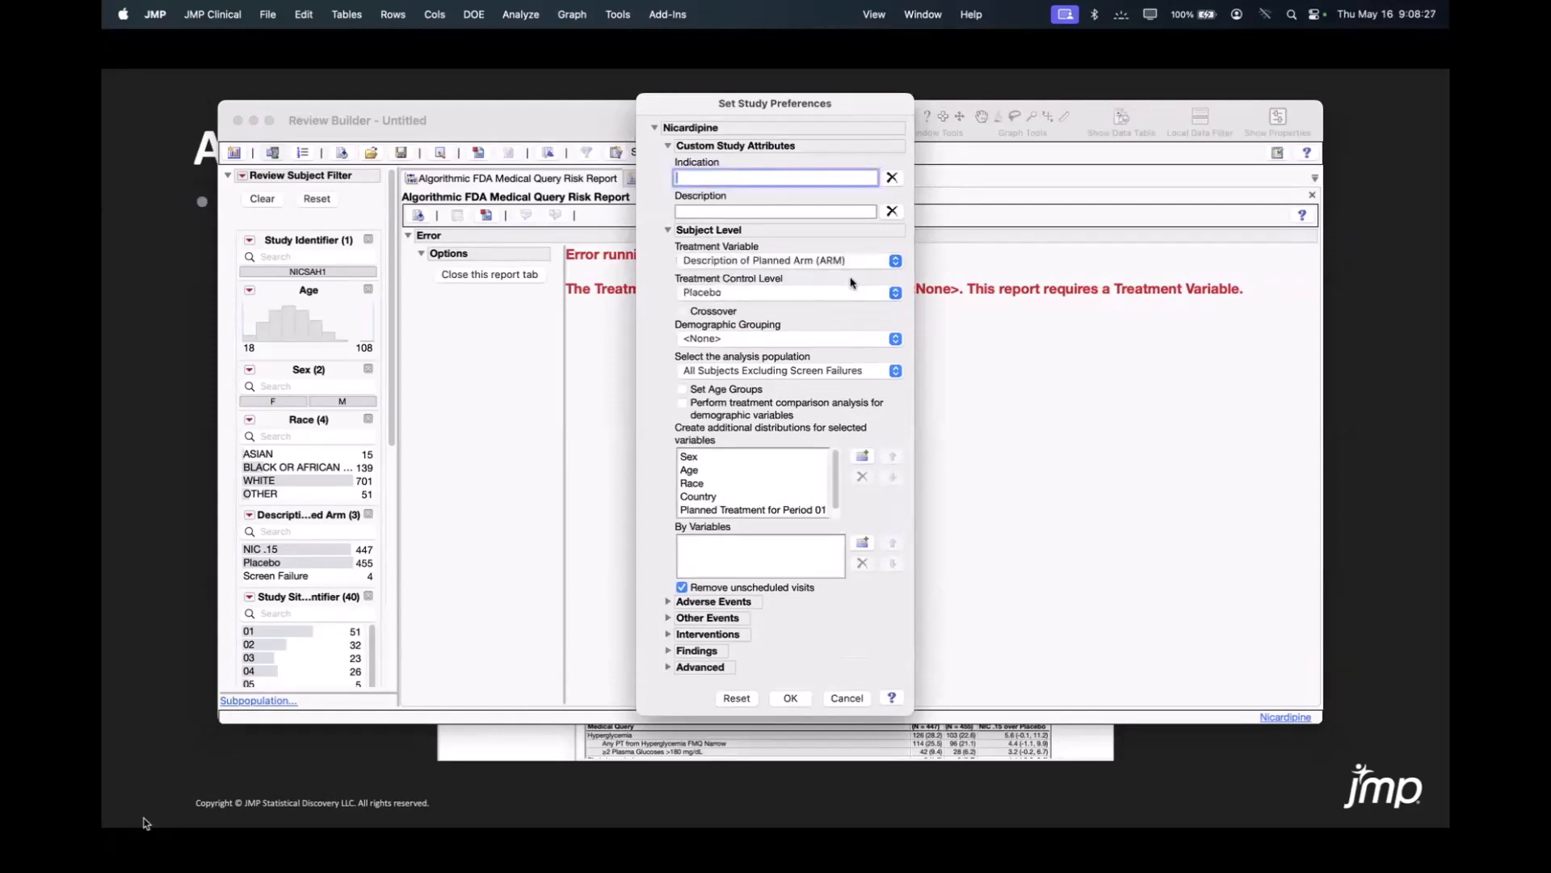
# Apply the study preferences, rerun the Algorithmic FDA Medical Query Risk Report and enlarge the Review Builder window.
pyautogui.click(800, 699)
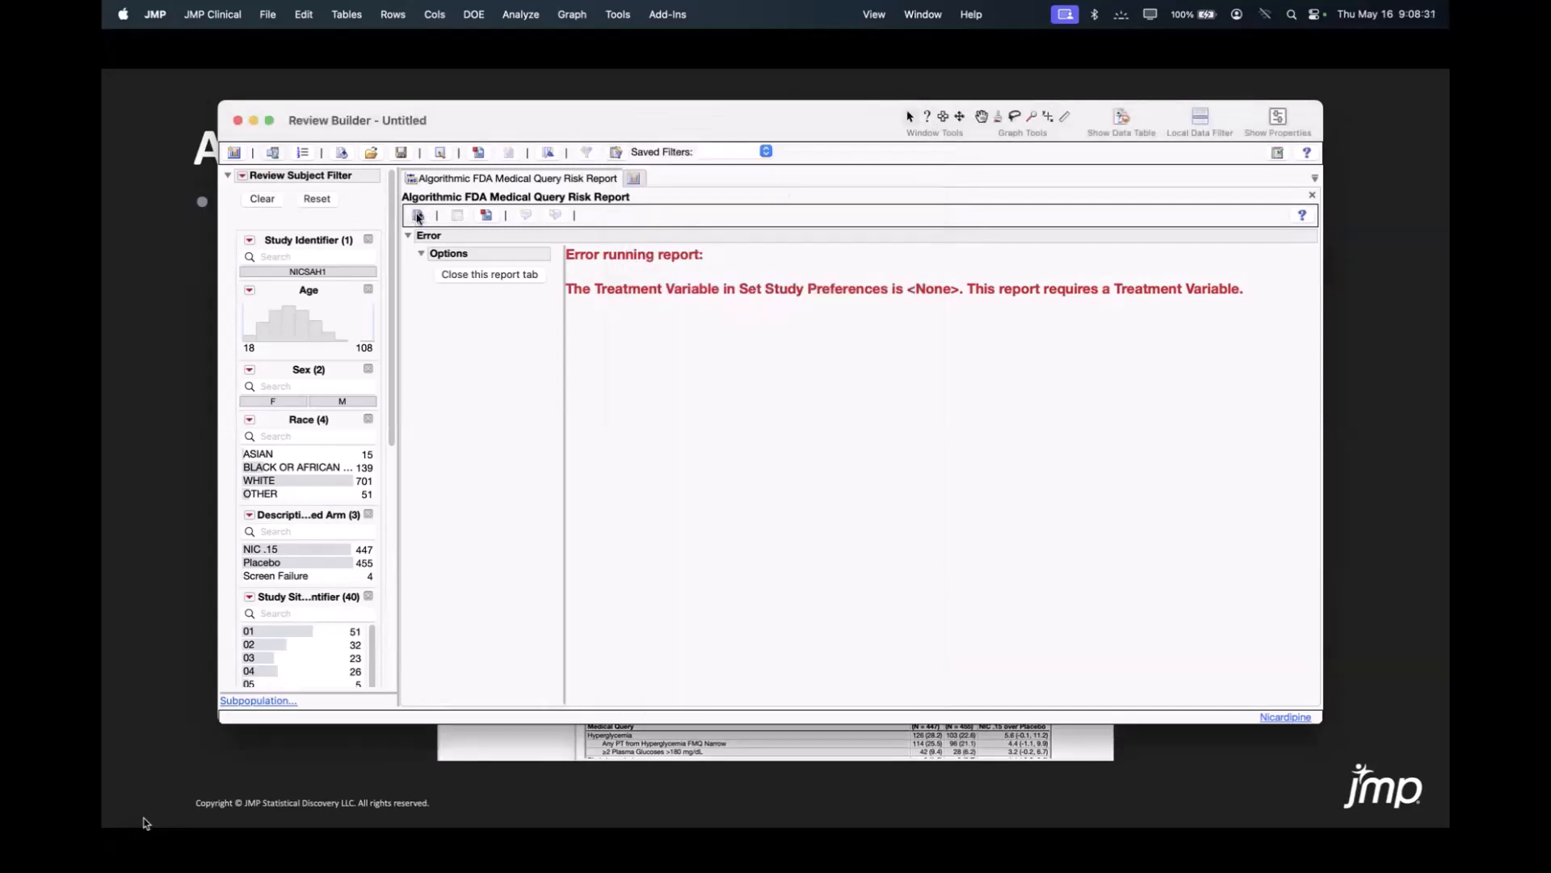
pyautogui.click(418, 215)
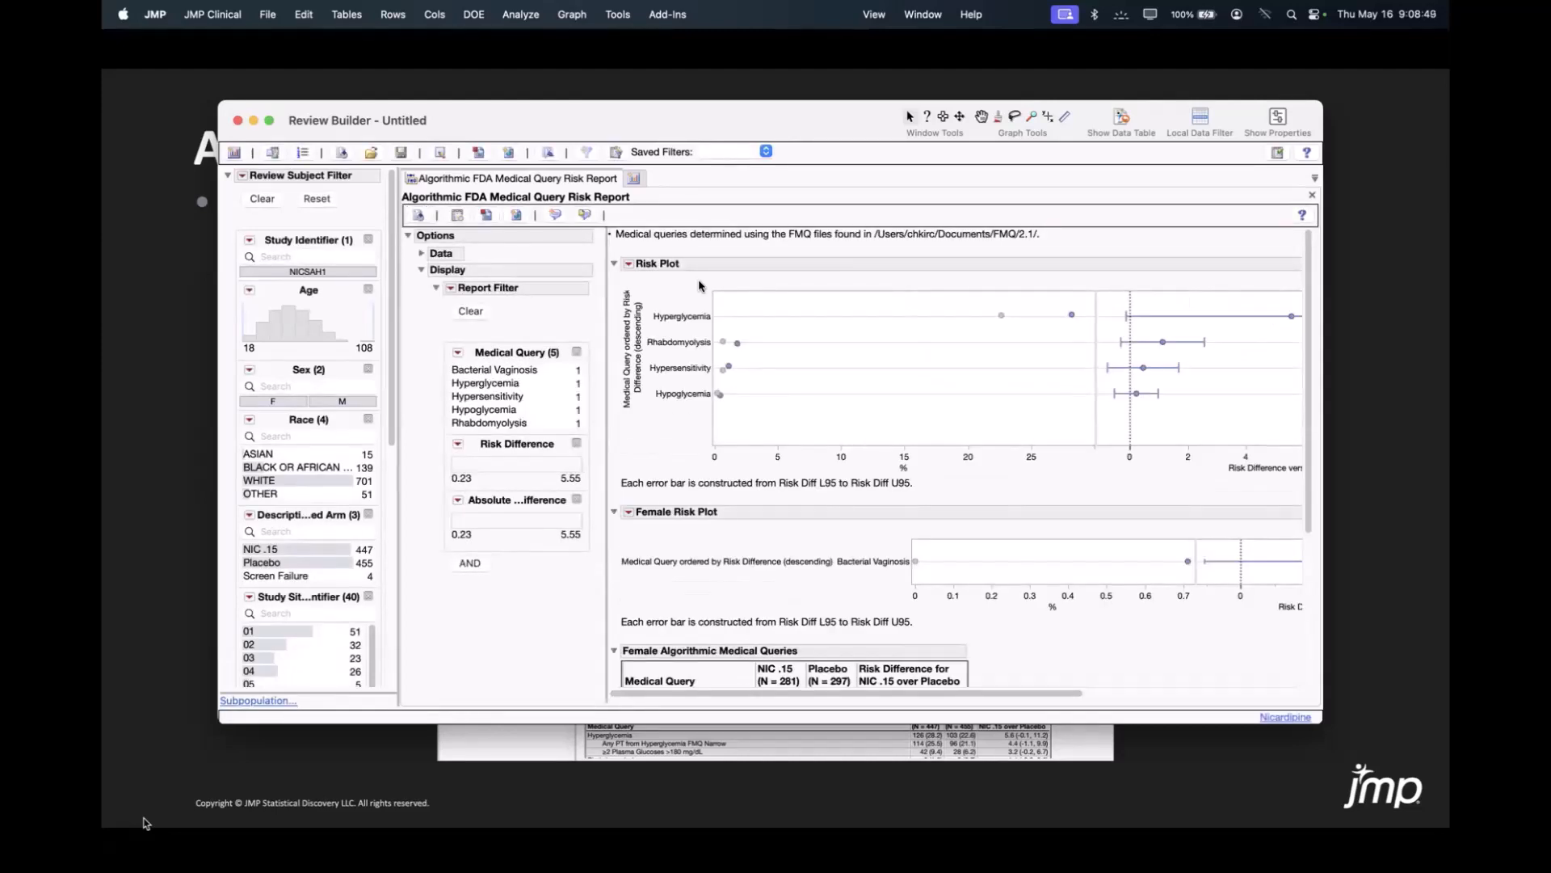
pyautogui.moveTo(544, 106); pyautogui.dragTo(460, 50)
pyautogui.moveTo(1238, 668); pyautogui.dragTo(1435, 744)
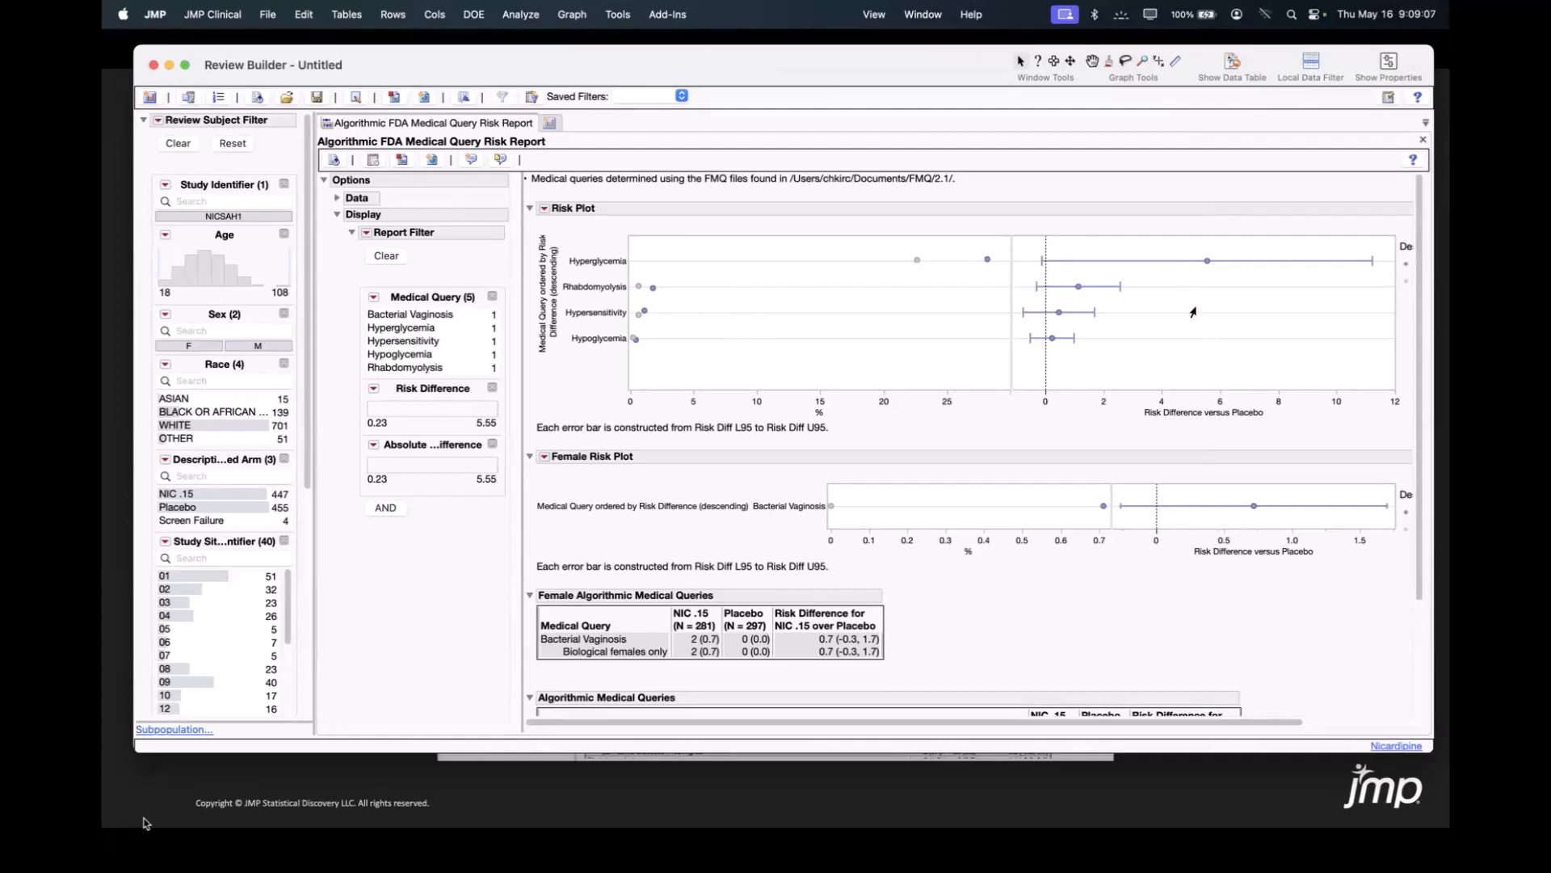
# Examine the risk plot, the female risk plot and the algorithmic medical query tables comparing NIC .15 with Placebo.
pyautogui.moveTo(1274, 725); pyautogui.dragTo(1420, 730)
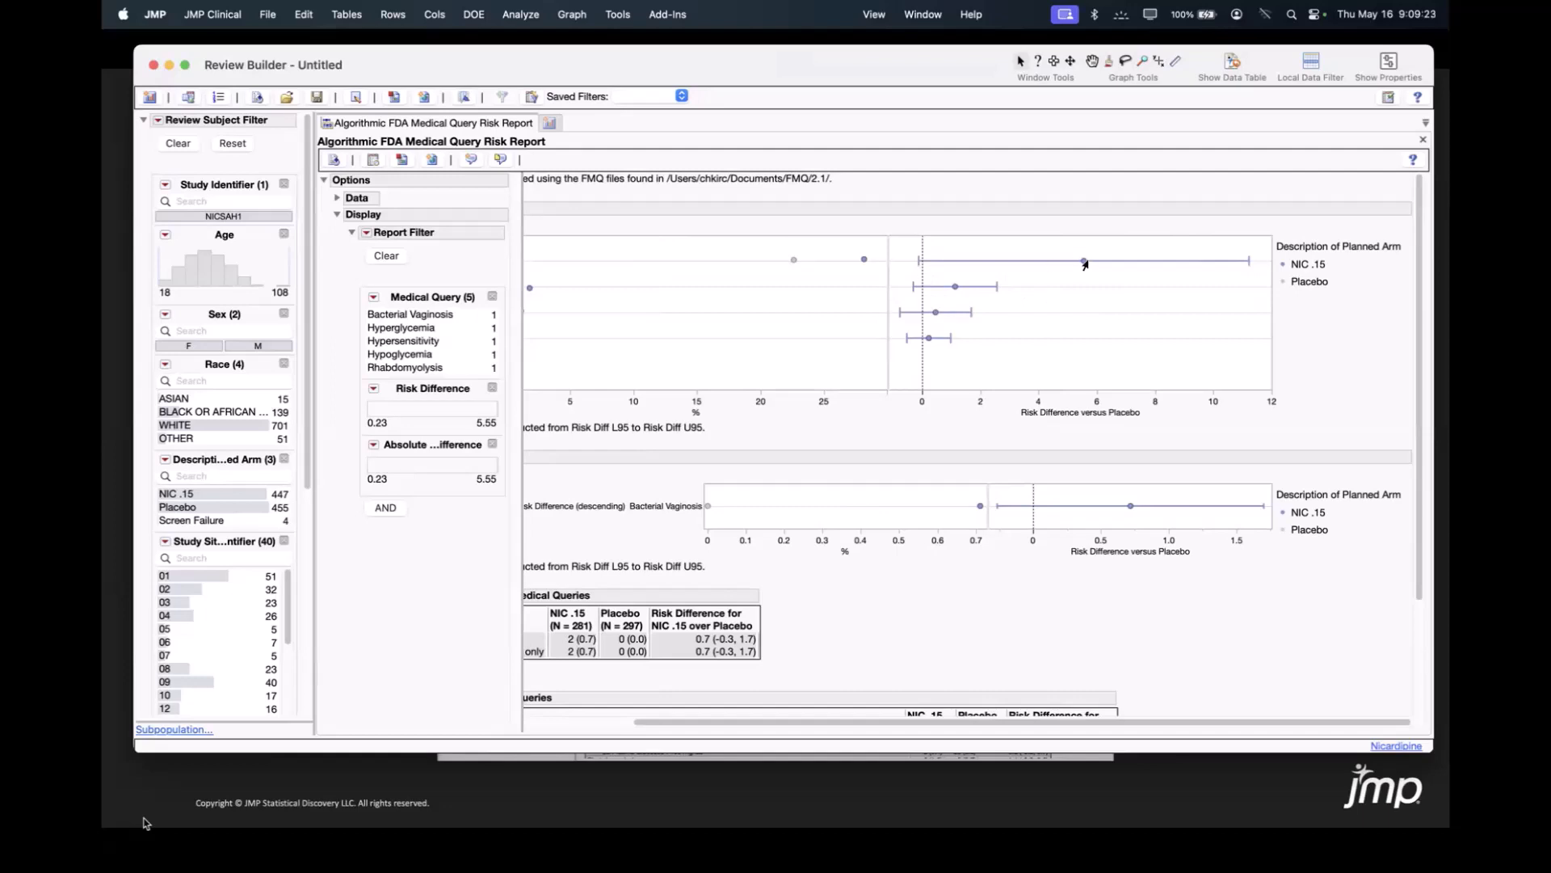
pyautogui.moveTo(1083, 264)
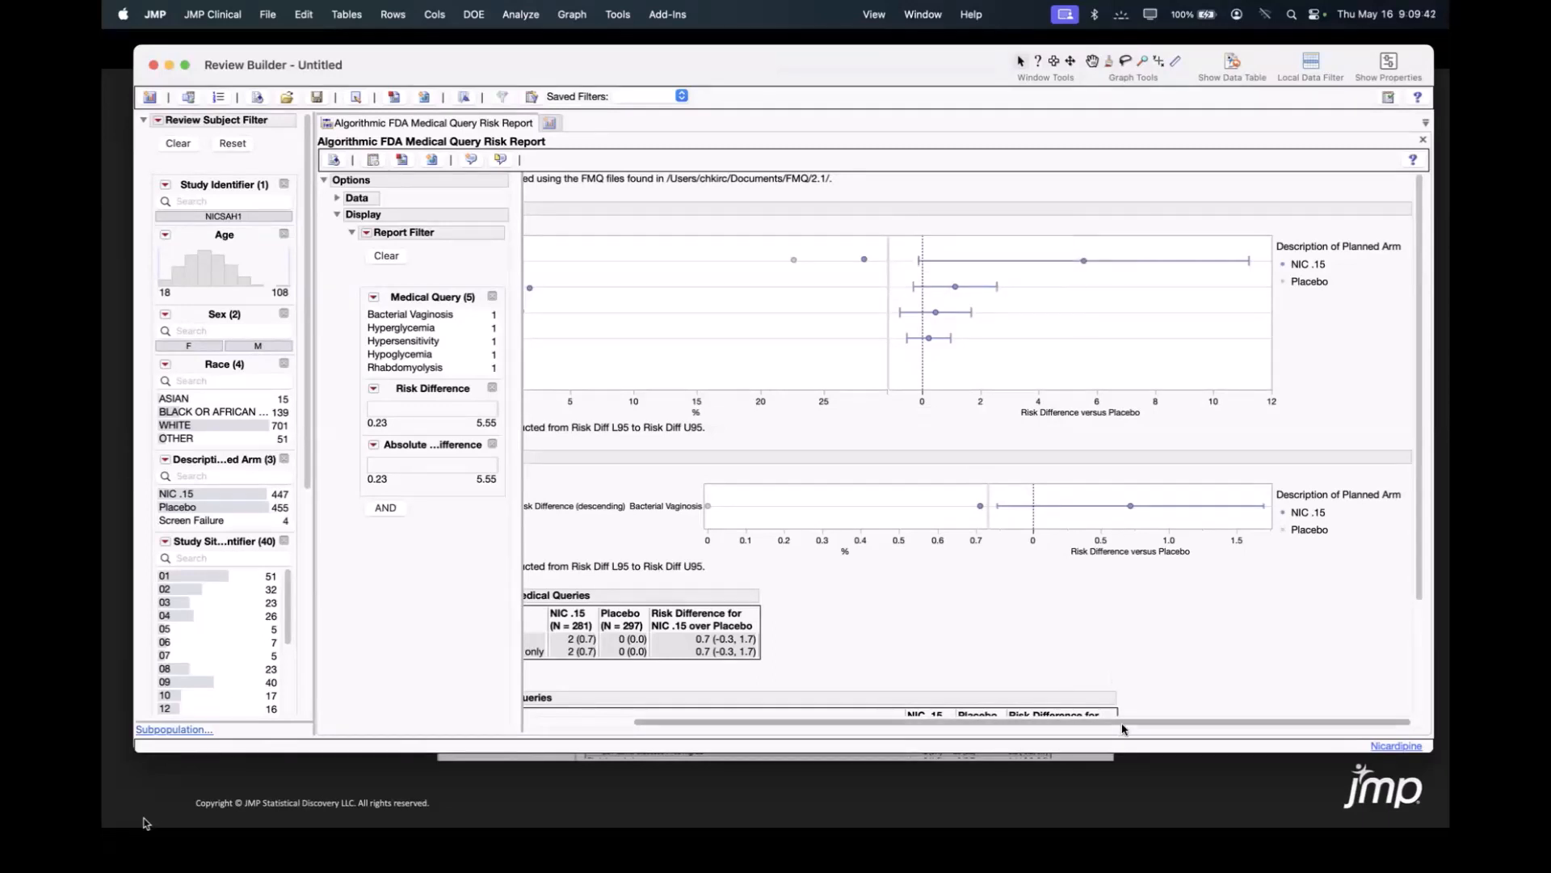
pyautogui.moveTo(1121, 722); pyautogui.dragTo(851, 721)
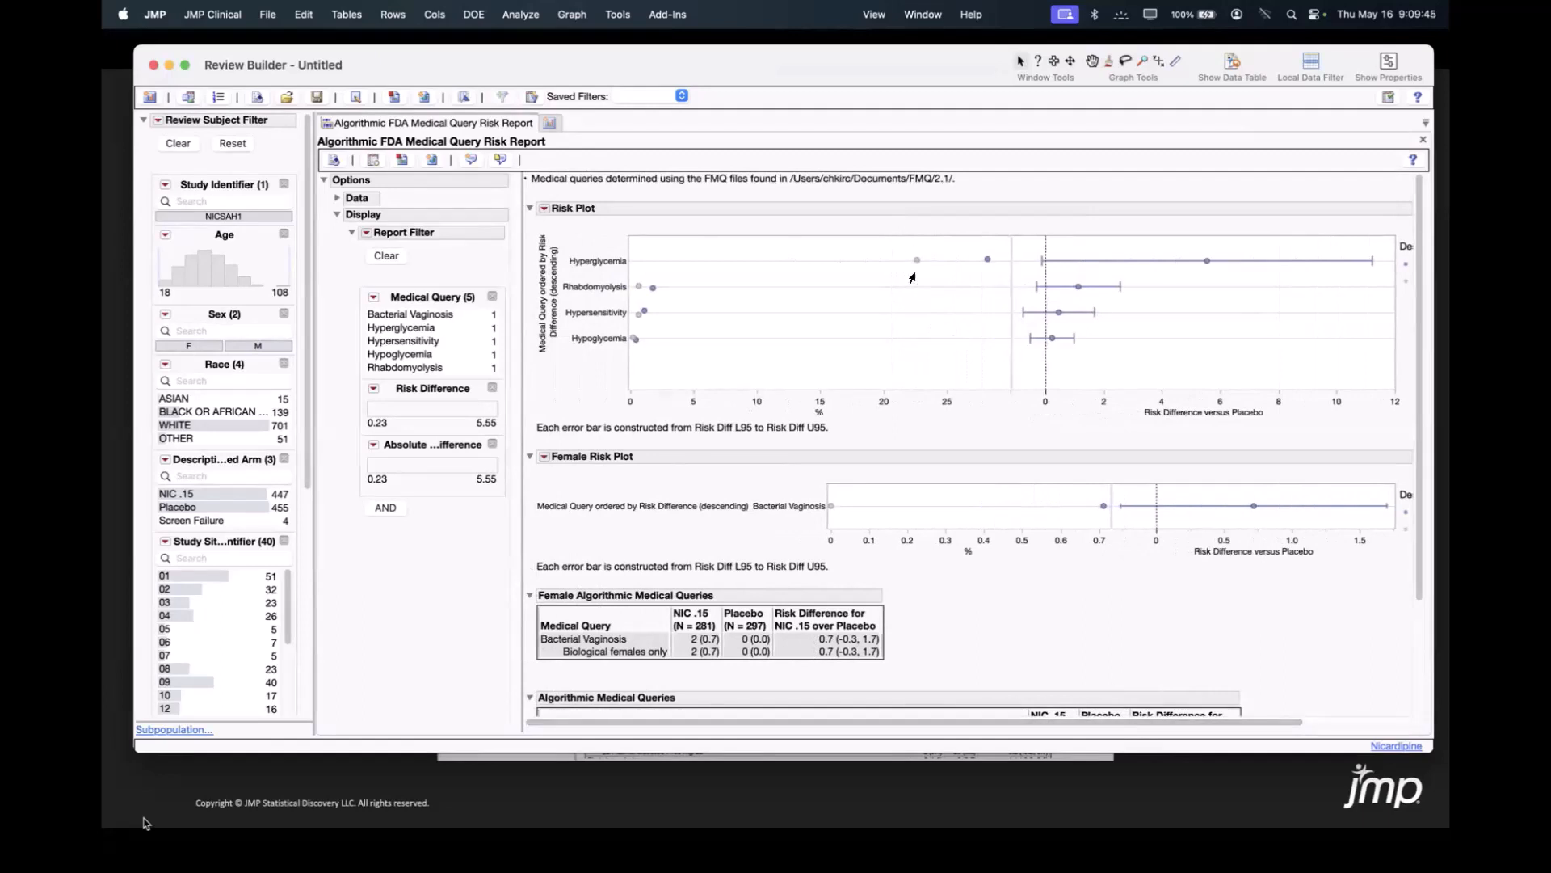
pyautogui.moveTo(913, 263)
pyautogui.moveTo(985, 261)
pyautogui.scroll(-2, 1152, 482)
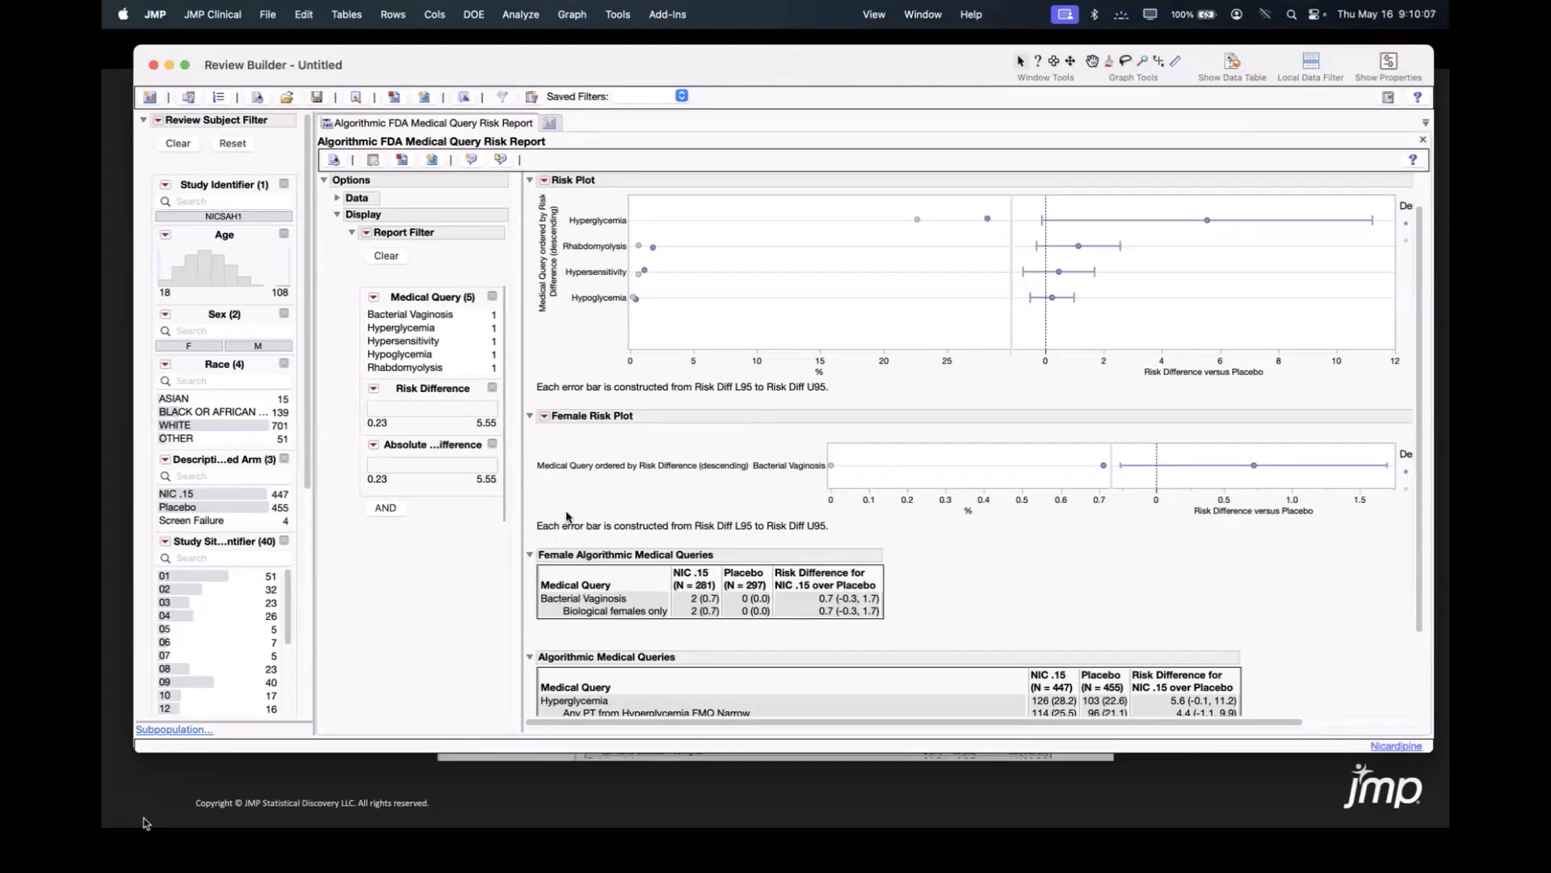
pyautogui.scroll(-5, 1031, 553)
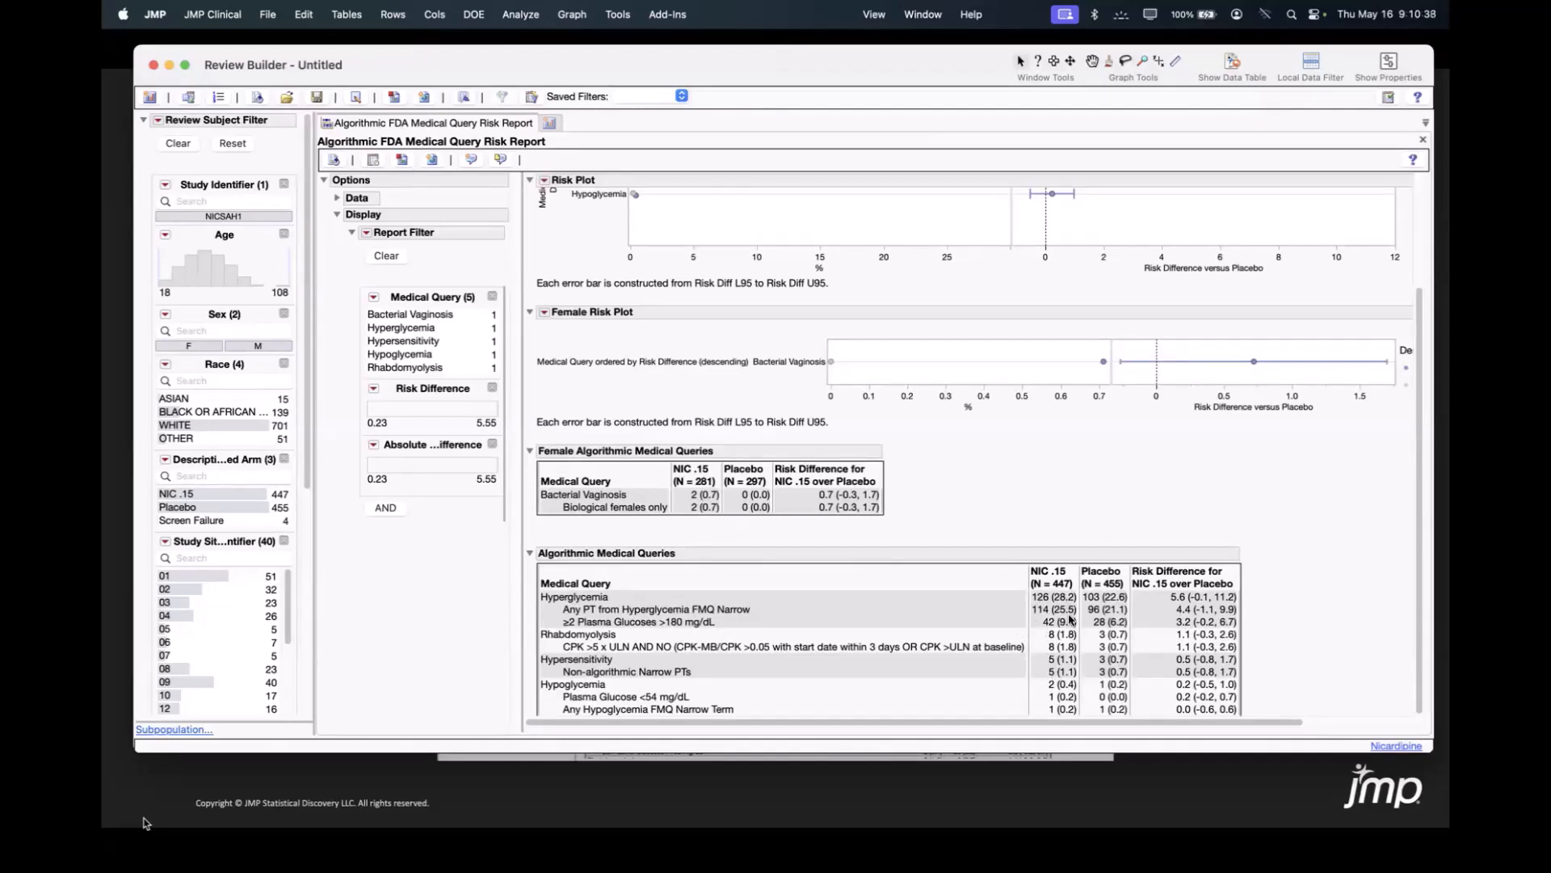
pyautogui.scroll(4, 1079, 620)
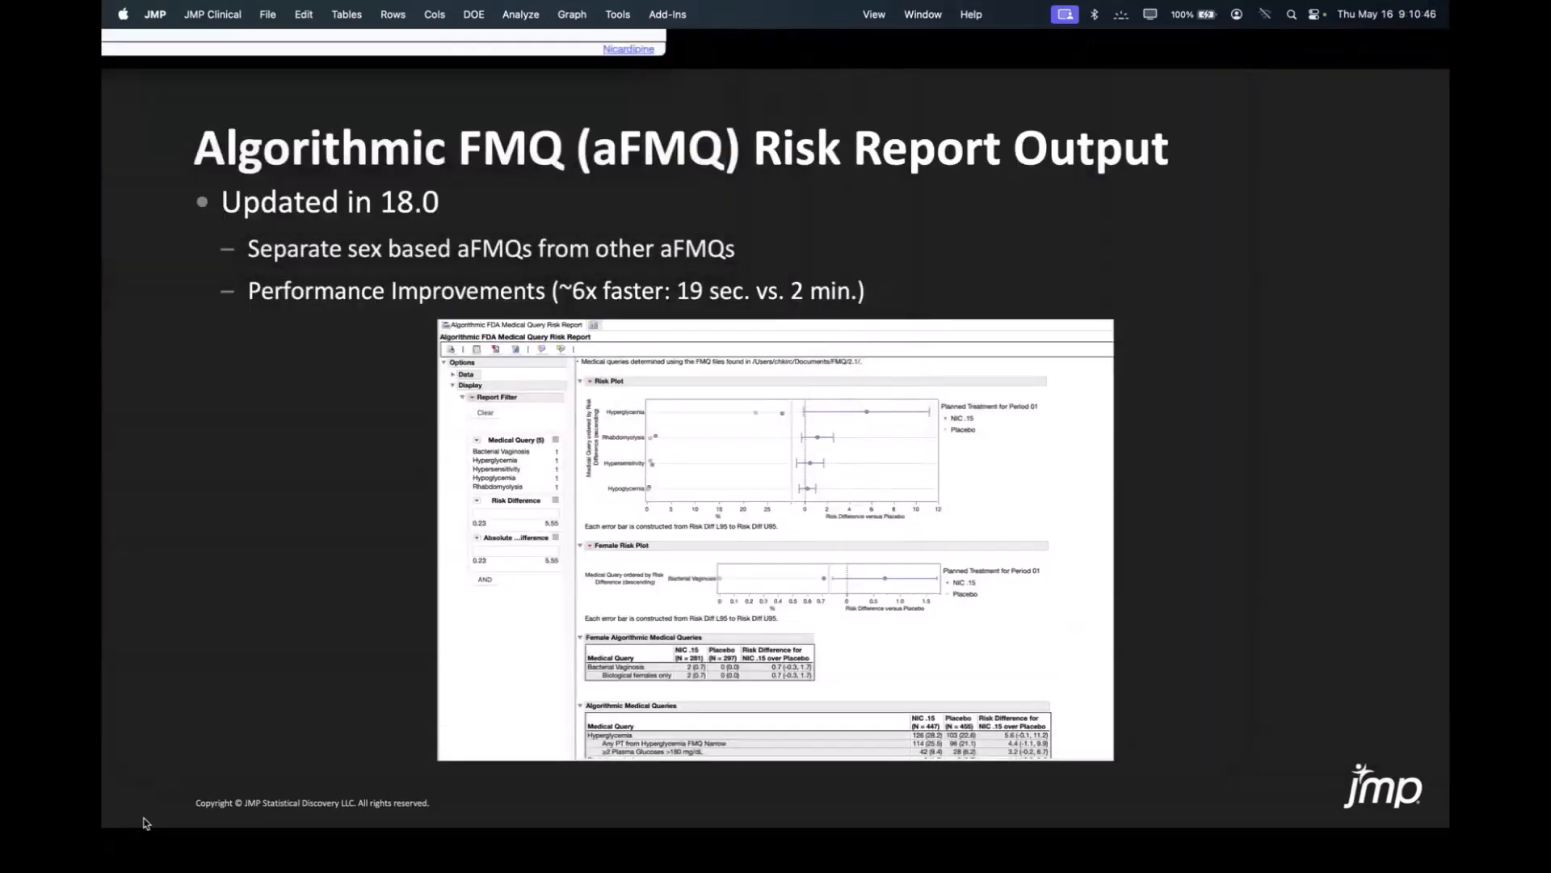
# Bring the Review Builder window over the Risk Based Monitoring slide and add the Risk Based Monitoring report from the Data Quality group.
pyautogui.press('Right')
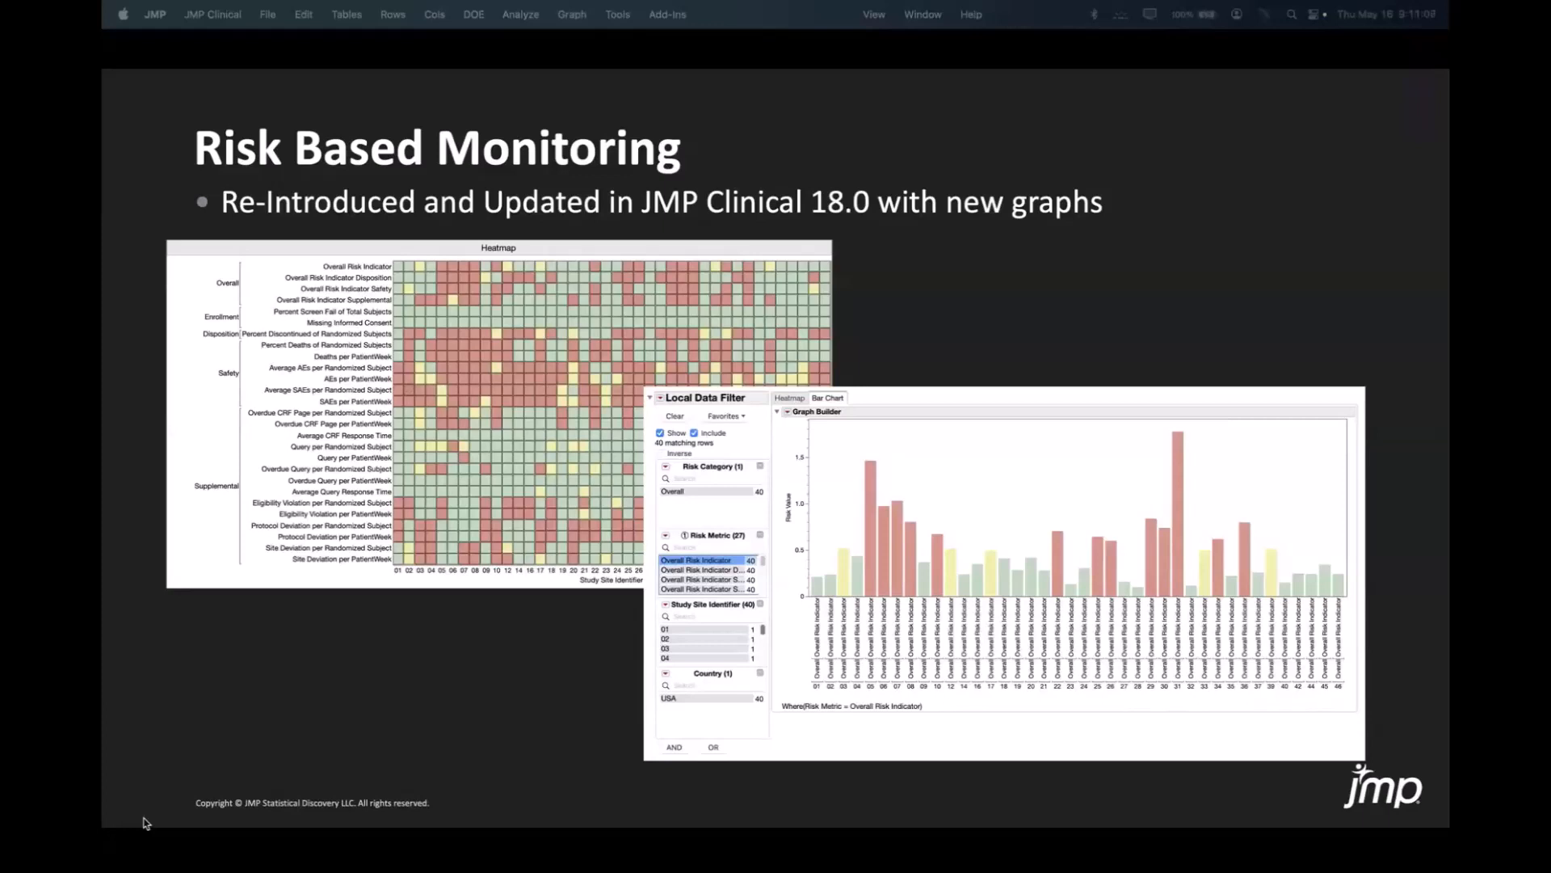
pyautogui.moveTo(340, 0); pyautogui.dragTo(892, 71)
pyautogui.click(156, 119)
pyautogui.scroll(-5, 576, 514)
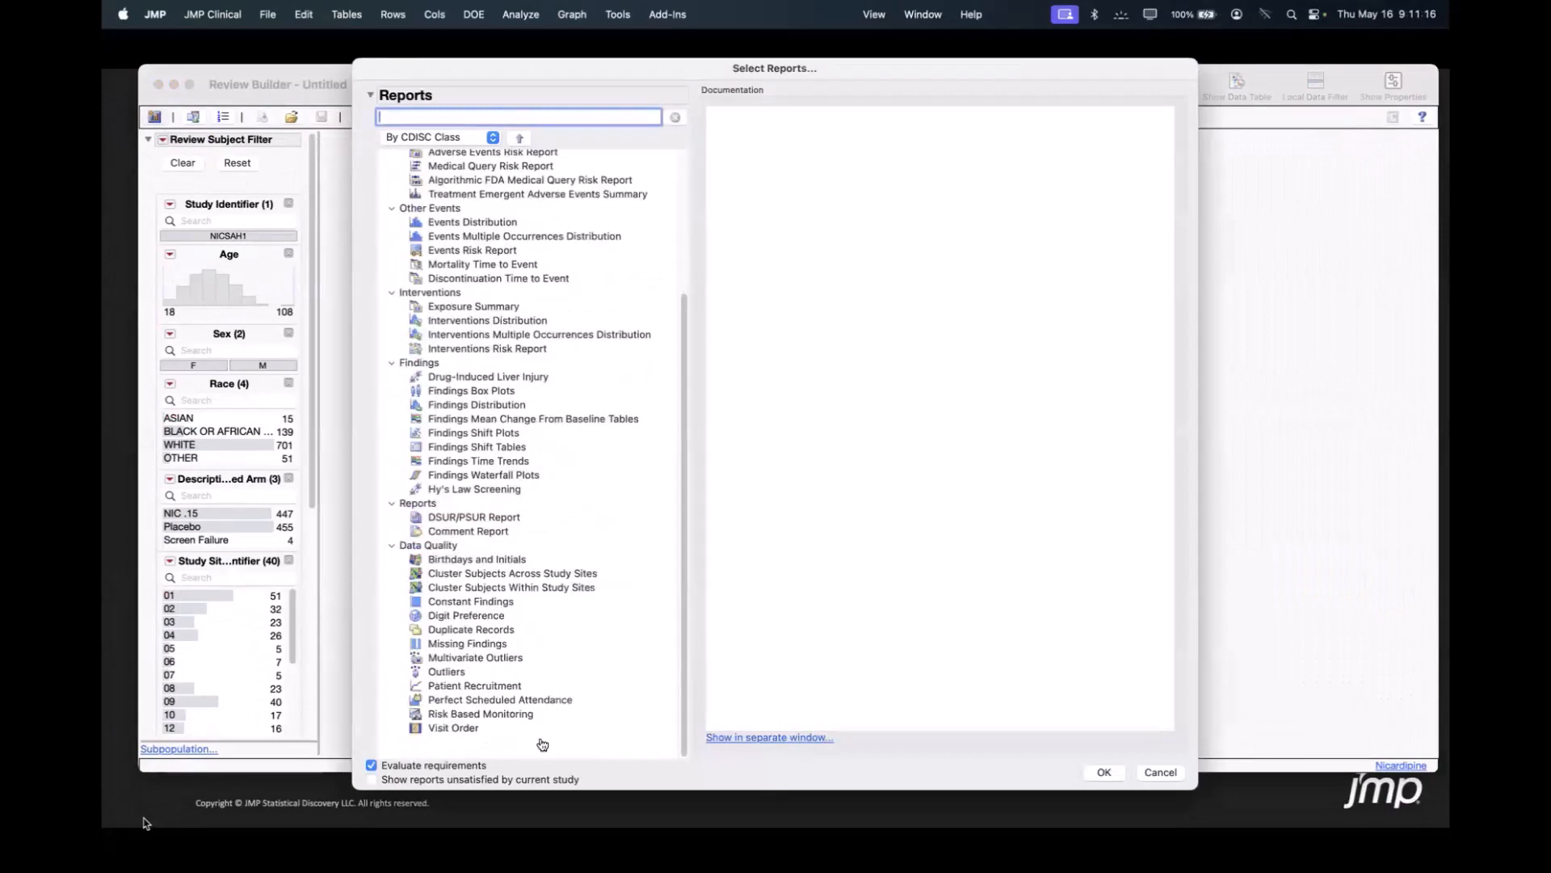
pyautogui.click(536, 715)
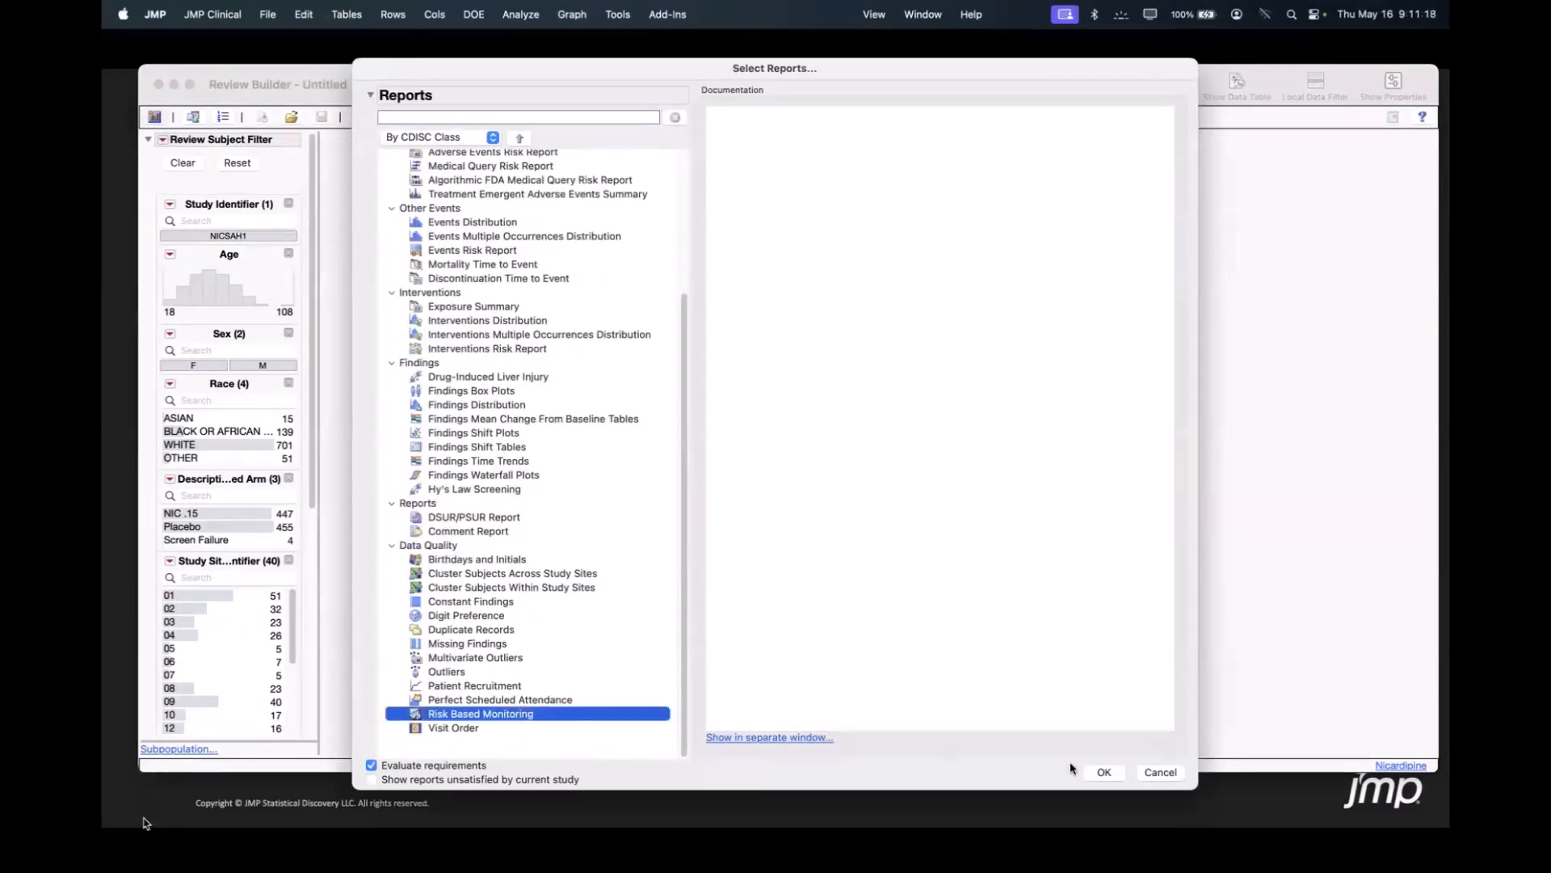
pyautogui.click(1104, 772)
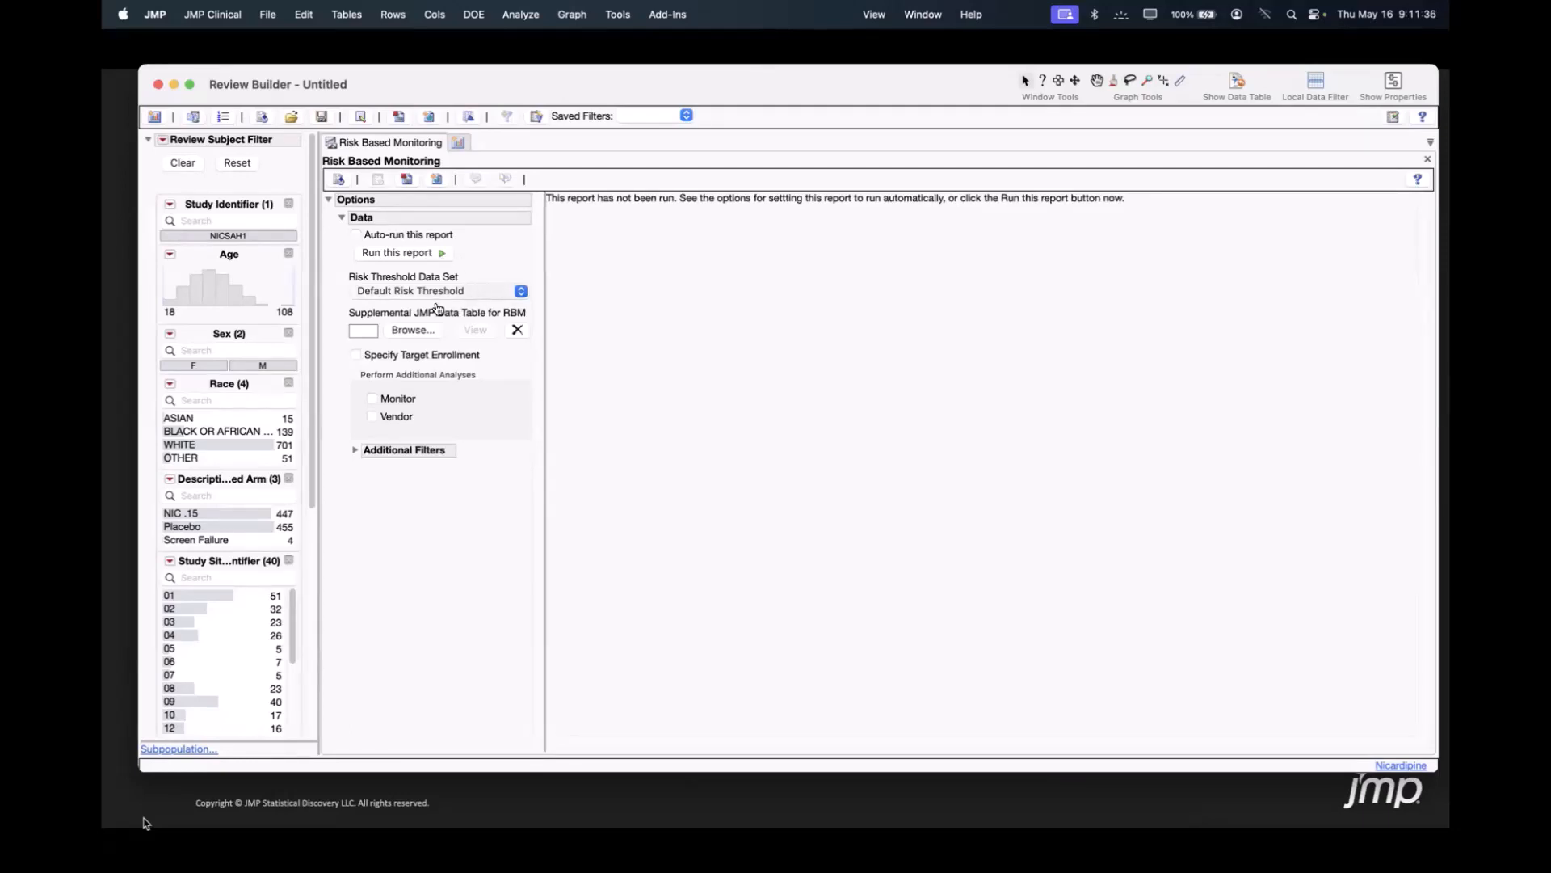
# Set the risk threshold data set to Nicardipine Example and choose rb_en.jmp from RBMSupplemental as the supplemental JMP data table.
pyautogui.click(445, 298)
pyautogui.click(525, 309)
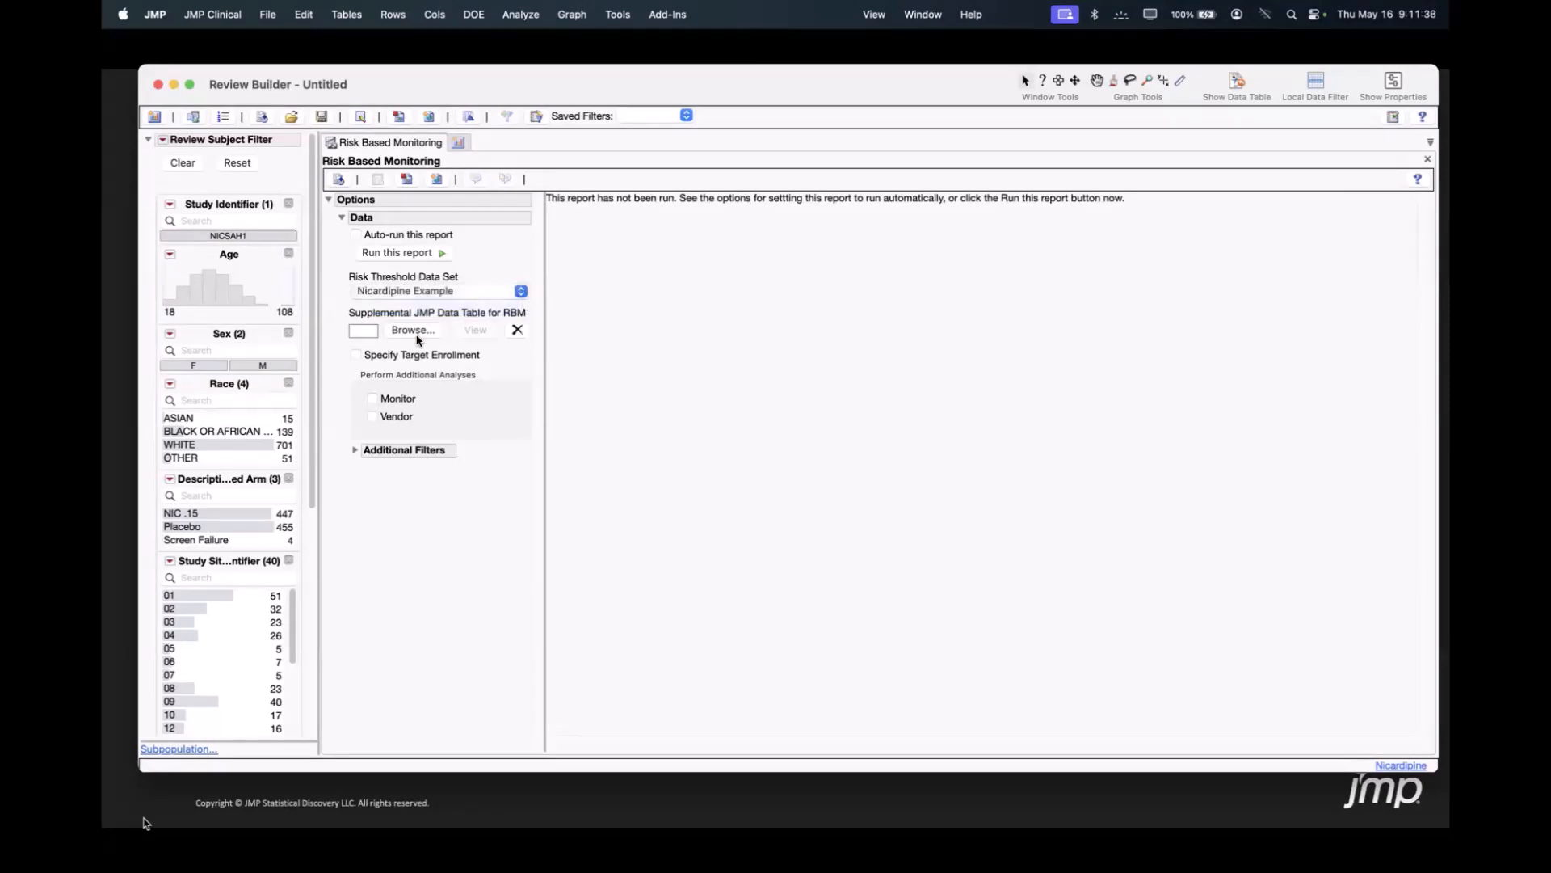
pyautogui.click(413, 331)
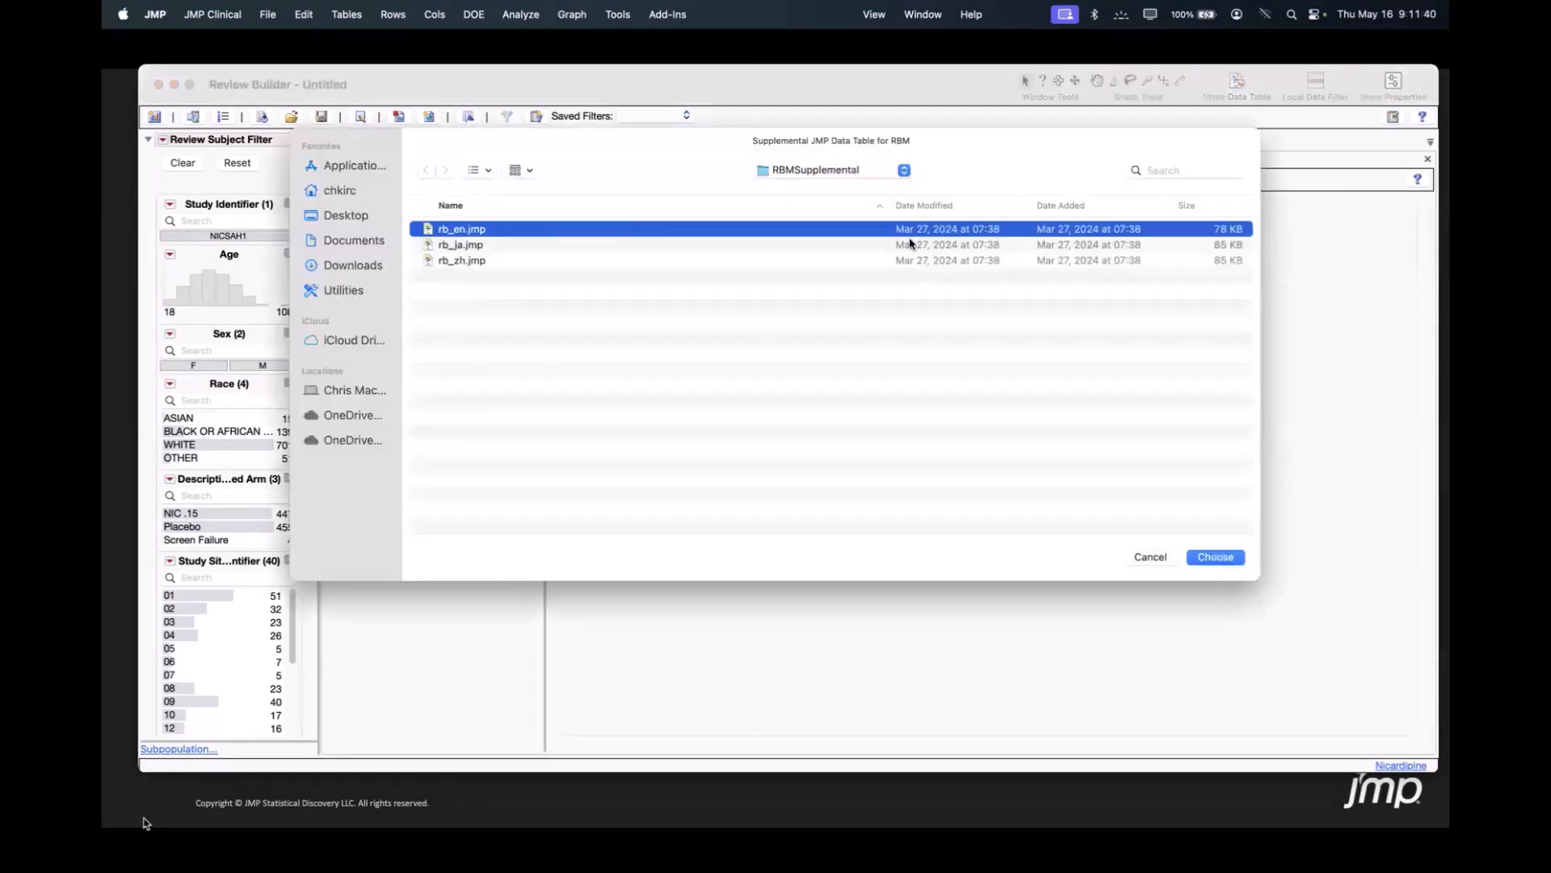
pyautogui.click(877, 176)
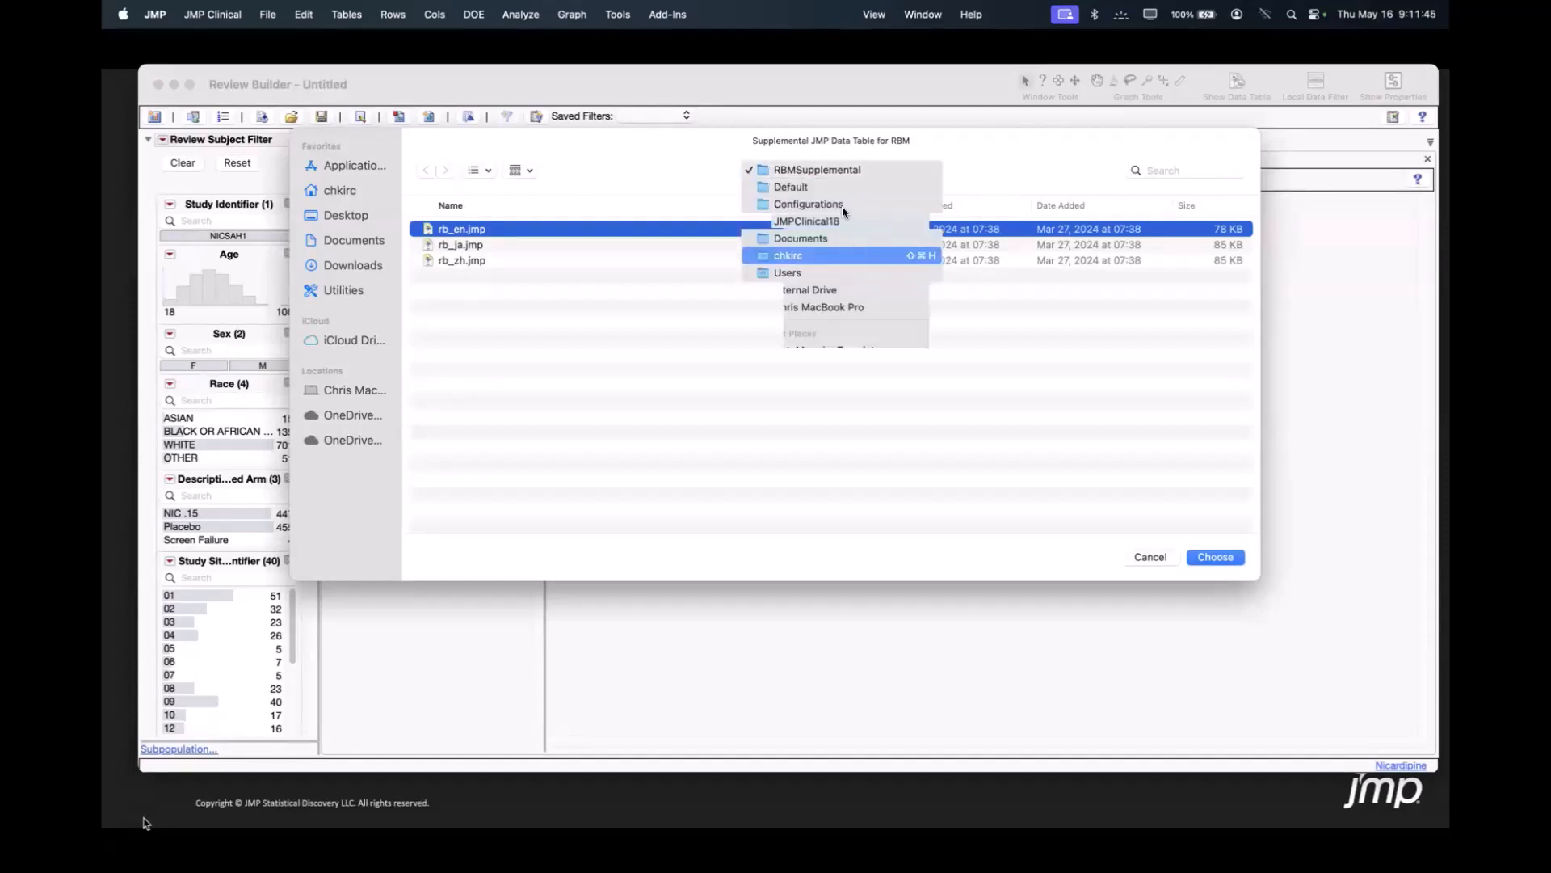
pyautogui.click(651, 172)
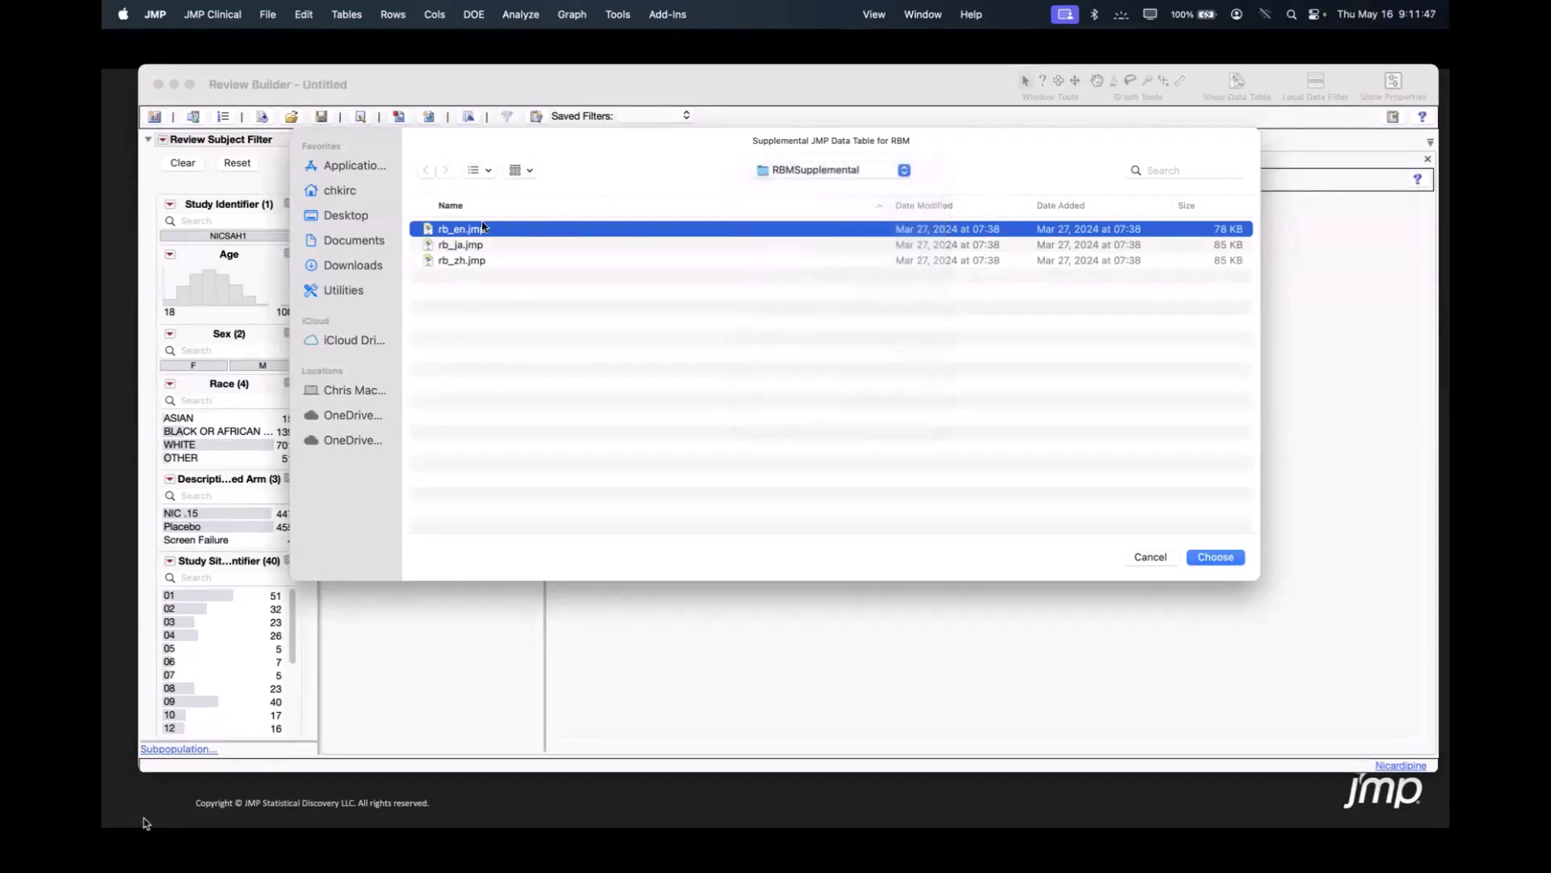
pyautogui.click(1216, 557)
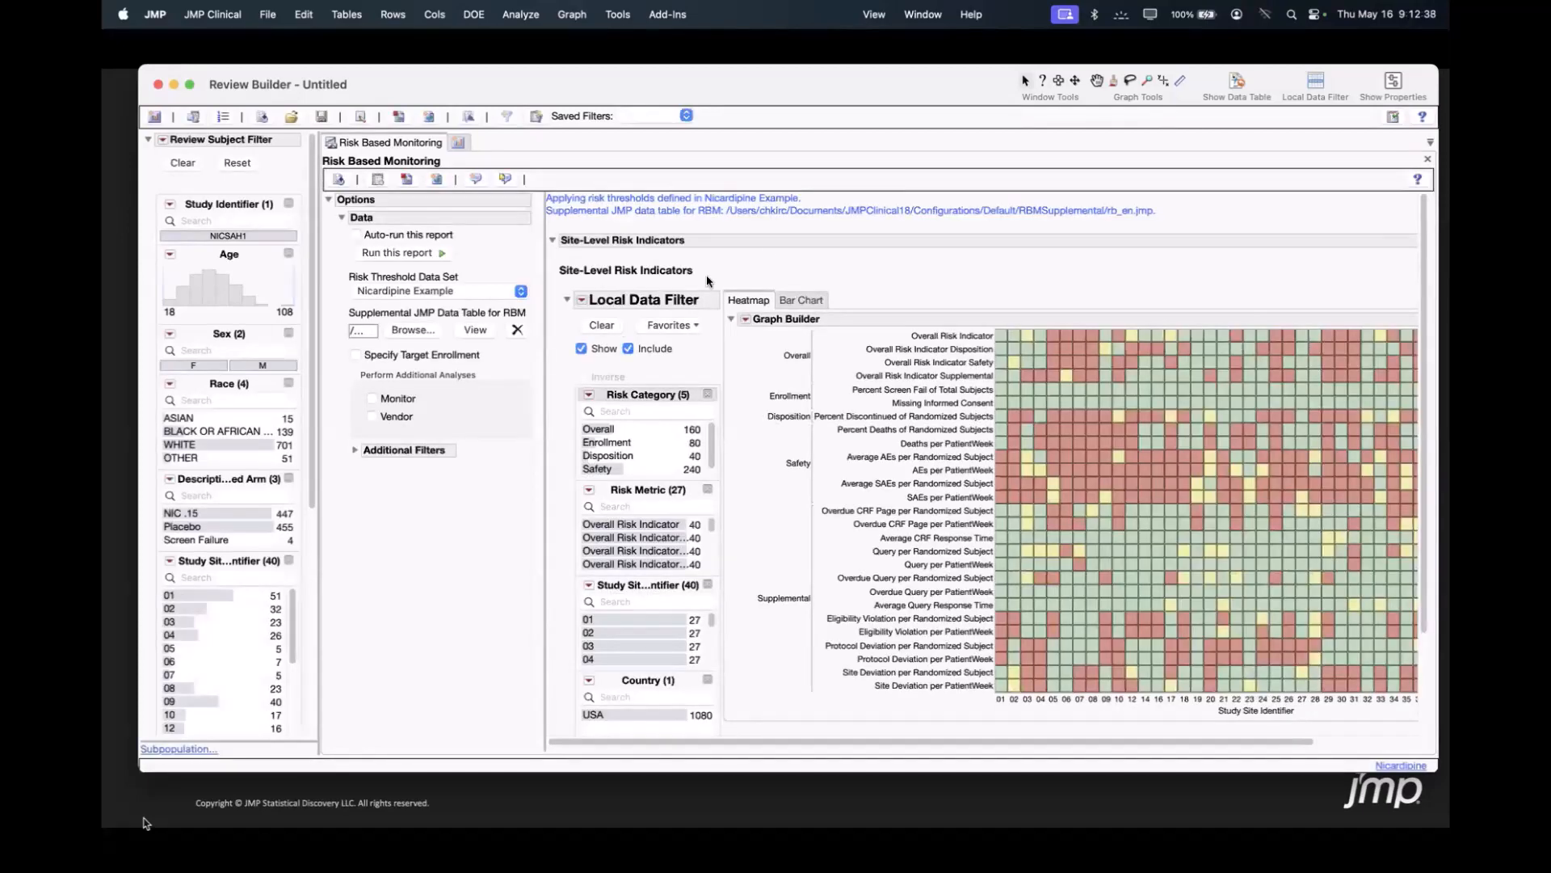
# Collapse the report options and examine the site-level risk indicator heatmap, including the cell details for a site's safety metrics.
pyautogui.click(343, 197)
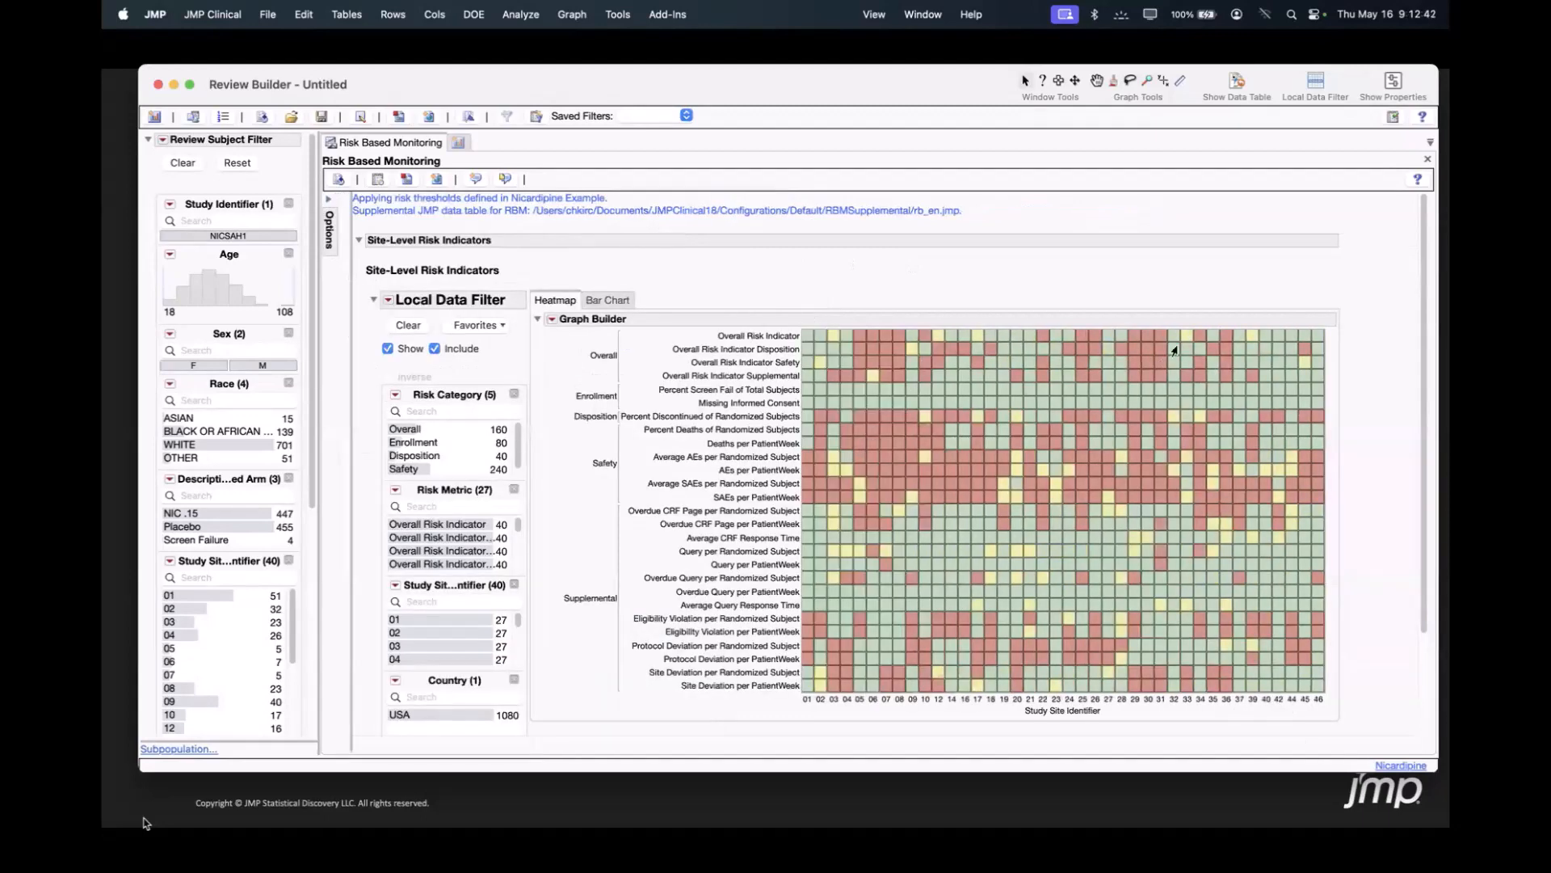
pyautogui.scroll(-1, 1285, 360)
pyautogui.scroll(-5, 1265, 376)
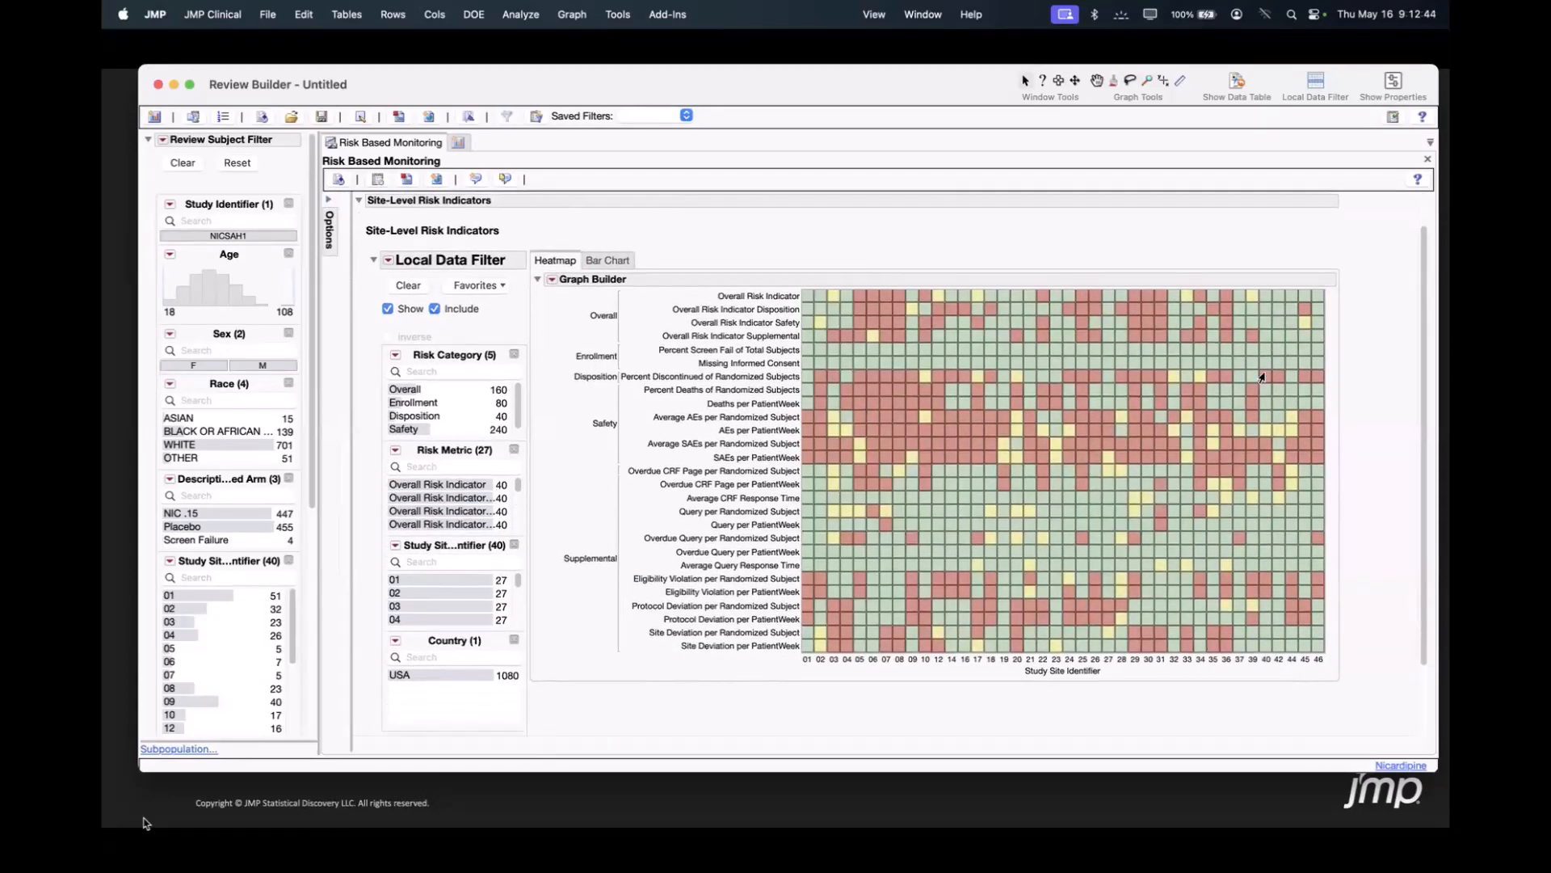
pyautogui.moveTo(1266, 372)
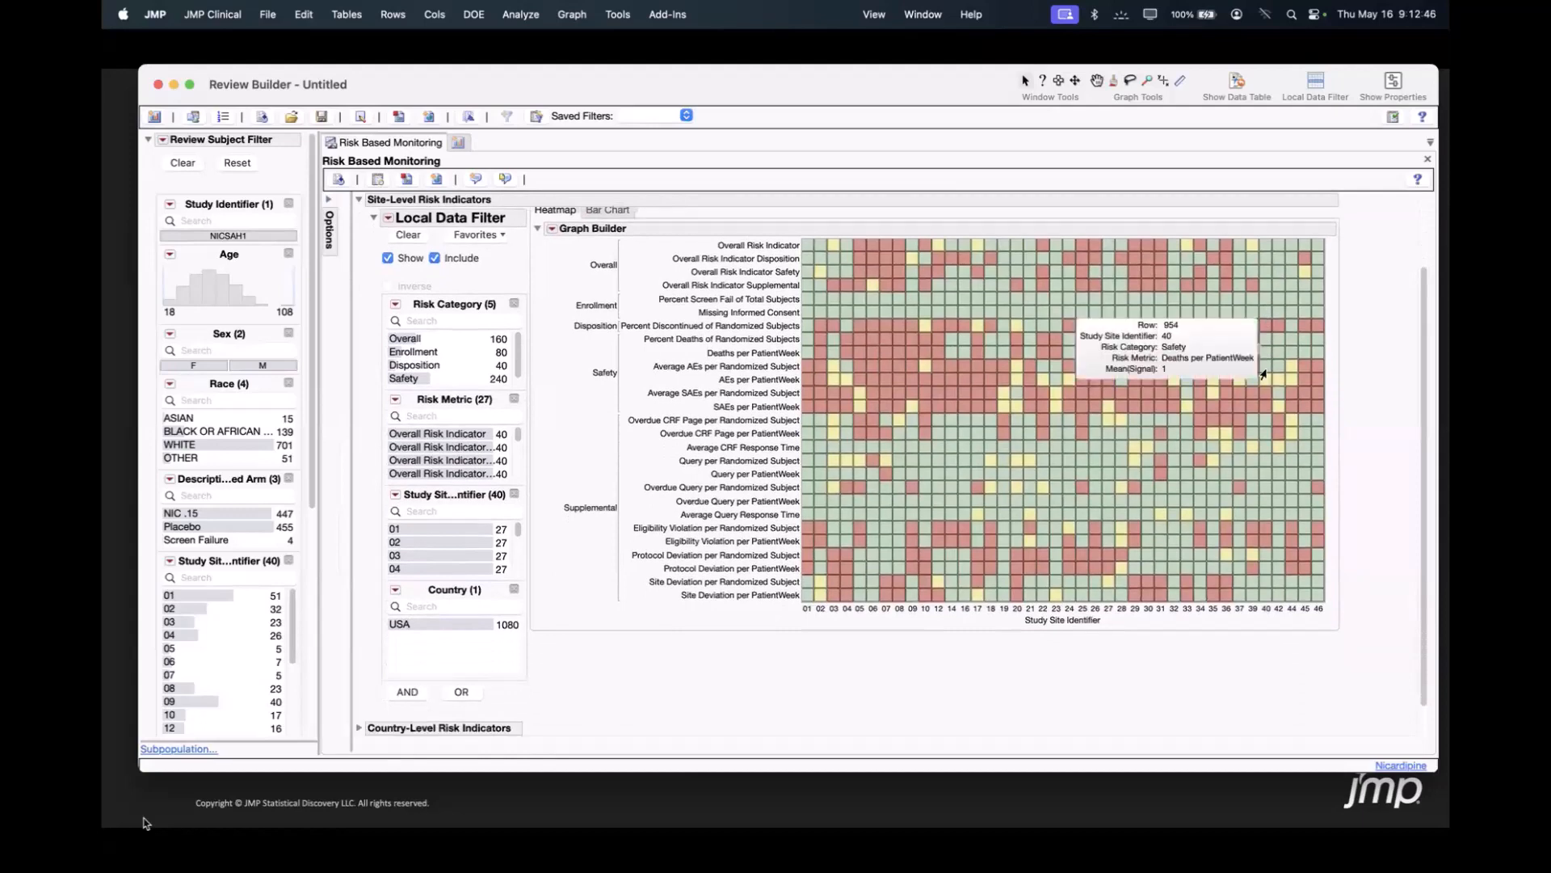
pyautogui.scroll(5, 1266, 373)
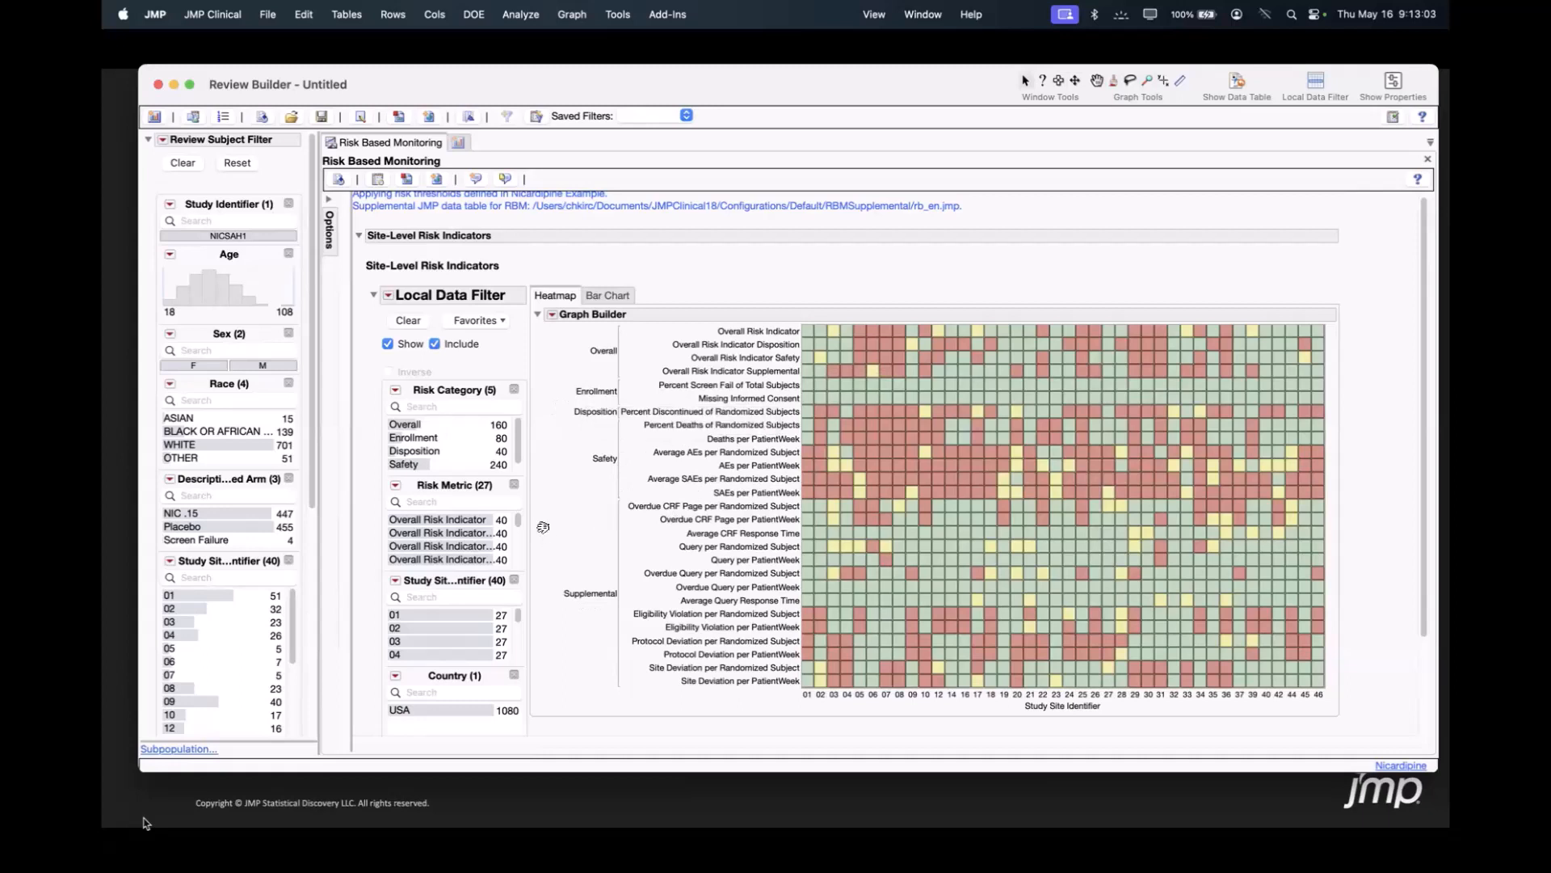
# Filter the site-level heatmap to the Supplemental risk category and inspect individual cells.
pyautogui.scroll(-1, 503, 519)
pyautogui.scroll(-1, 469, 433)
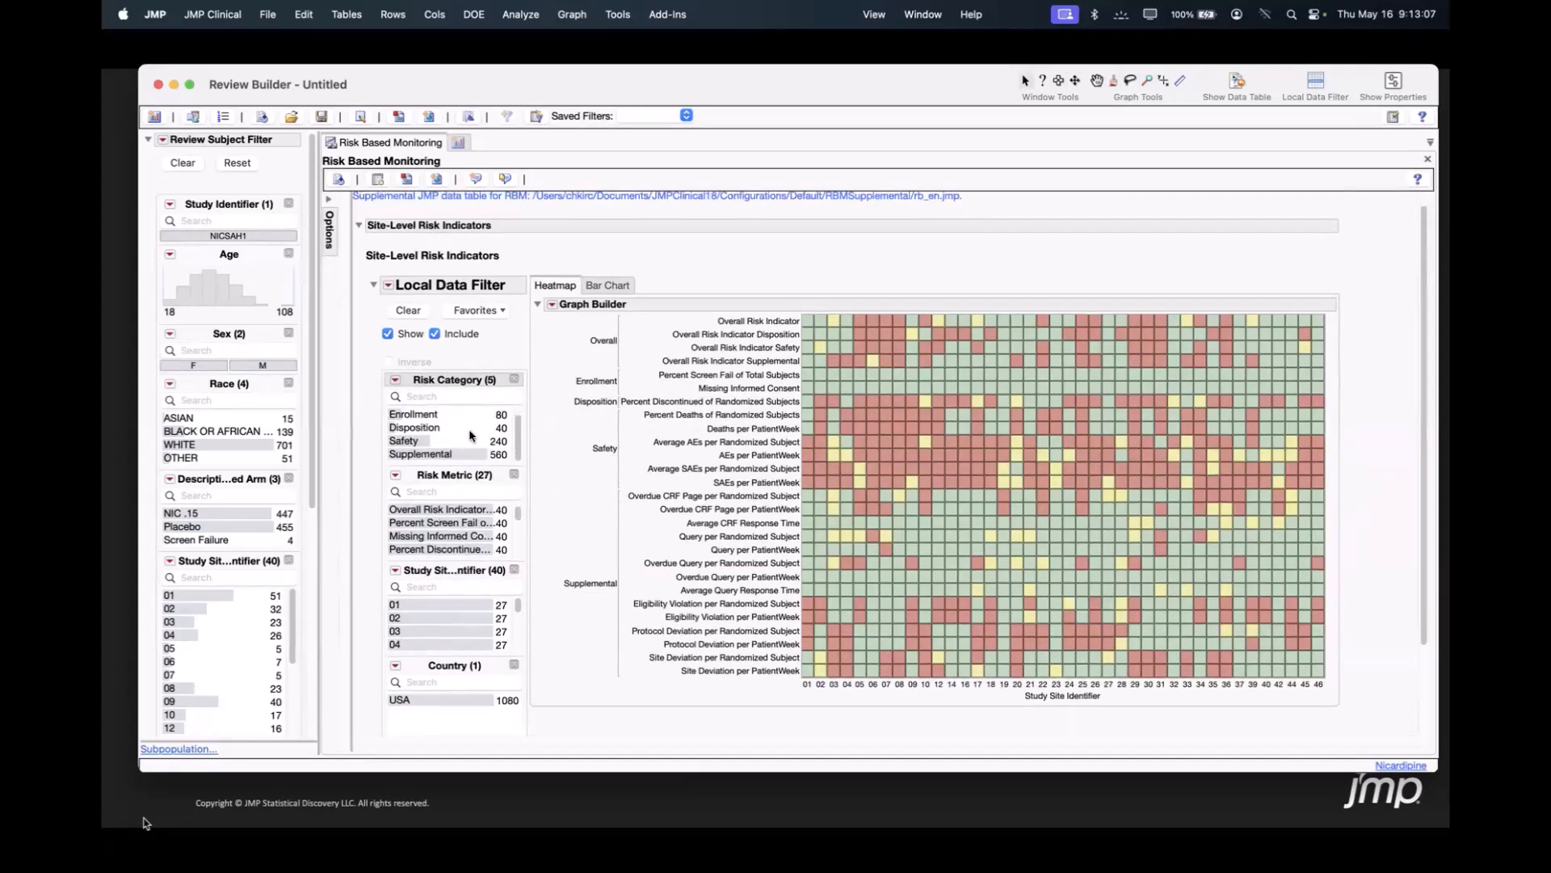
pyautogui.click(431, 455)
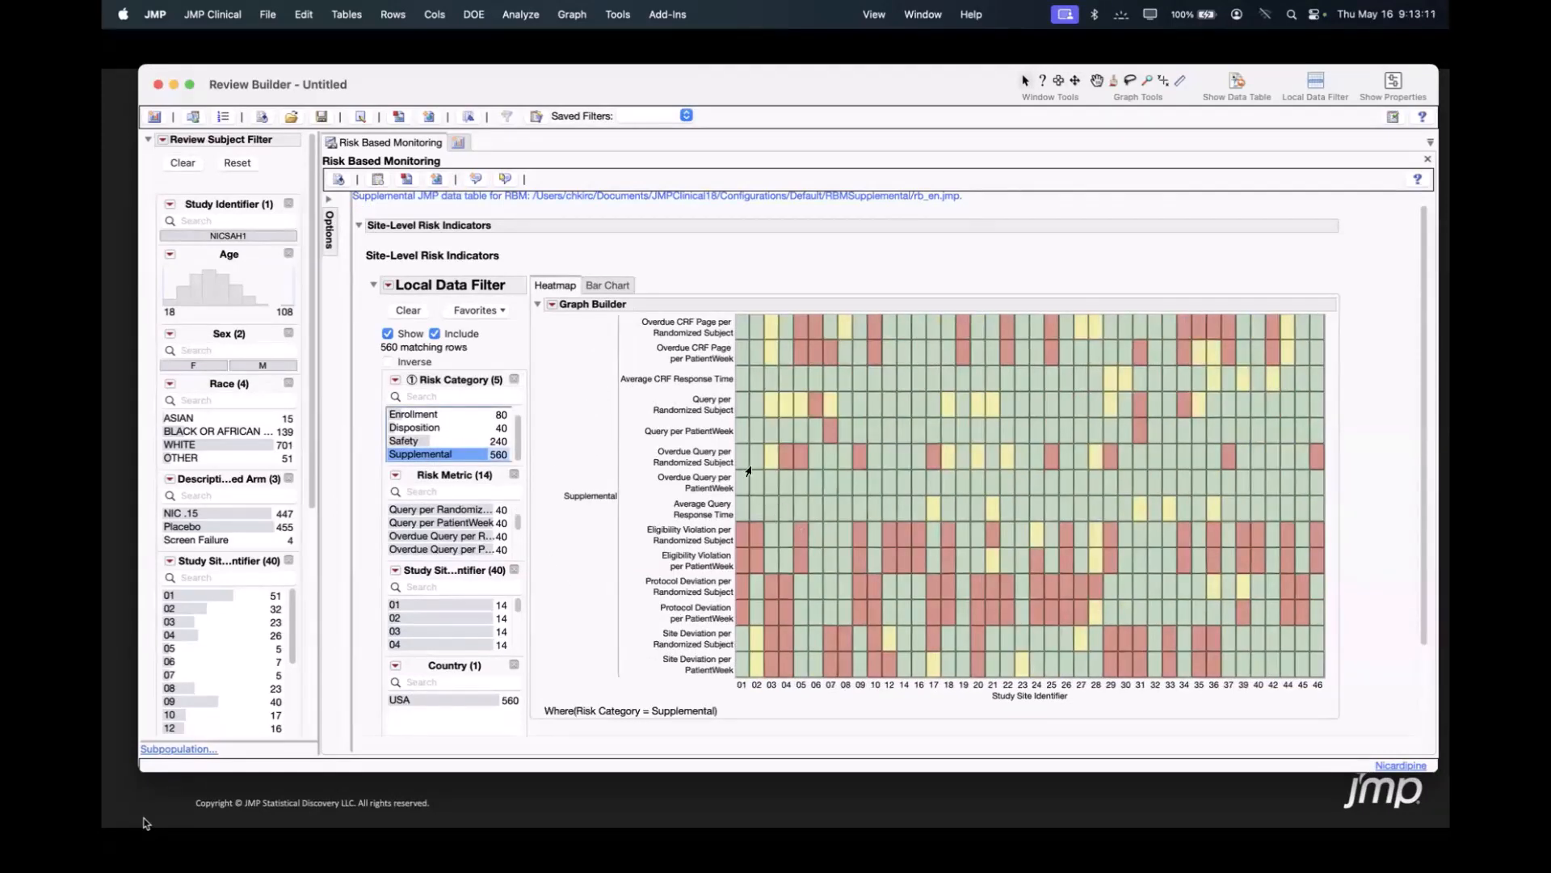
pyautogui.moveTo(748, 471)
pyautogui.moveTo(739, 540)
pyautogui.moveTo(736, 428)
# Show the site-level risk indicators as a bar chart and replace the Supplemental filter with study site 01, inspecting its metric bars.
pyautogui.click(606, 286)
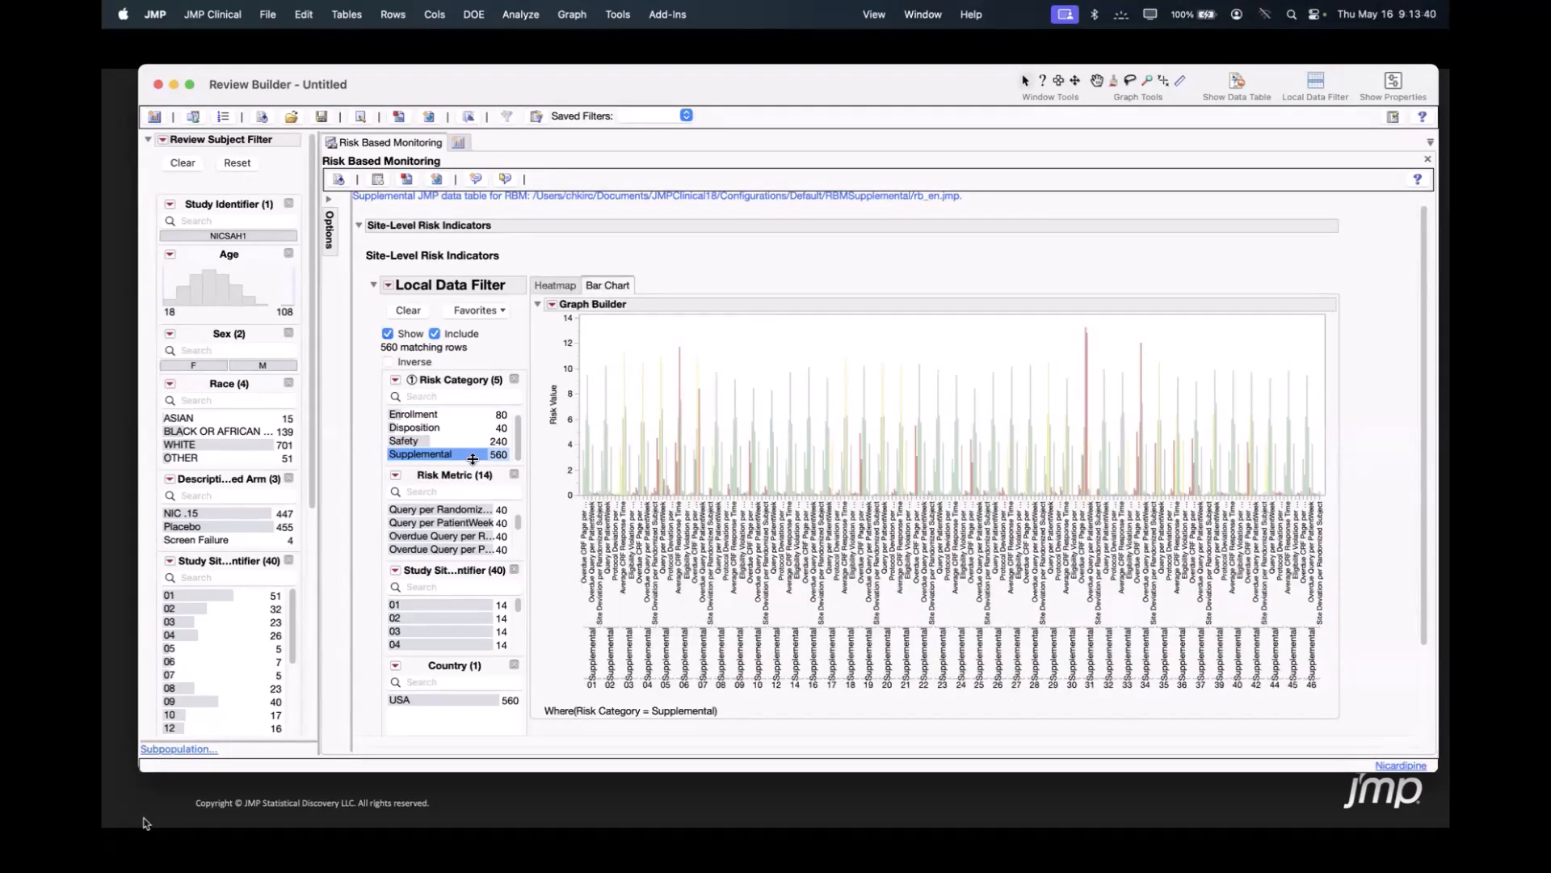
pyautogui.click(406, 312)
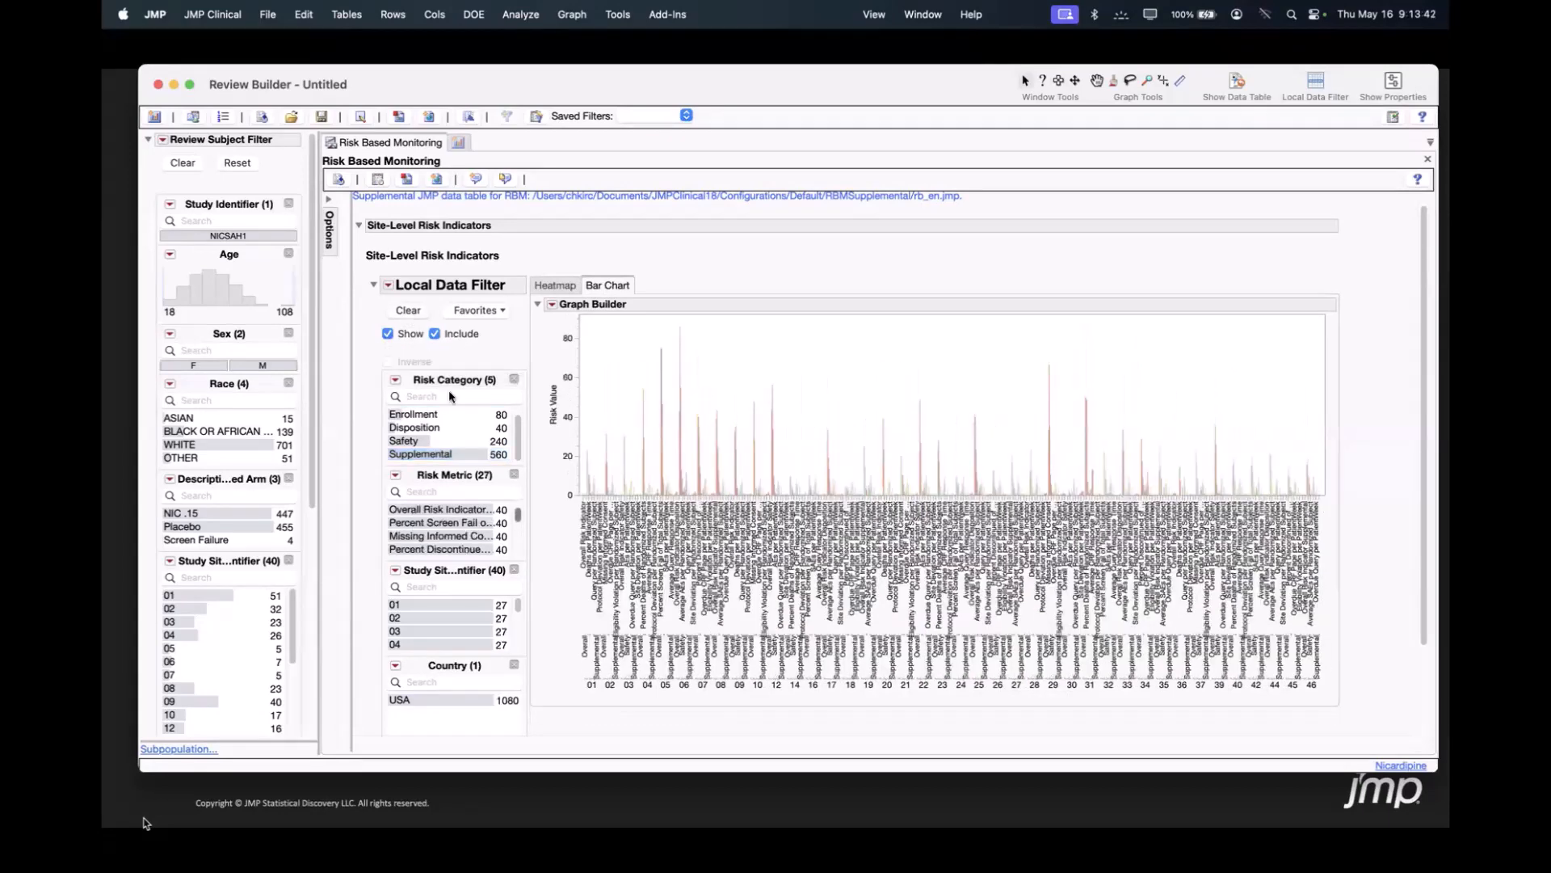
pyautogui.click(427, 604)
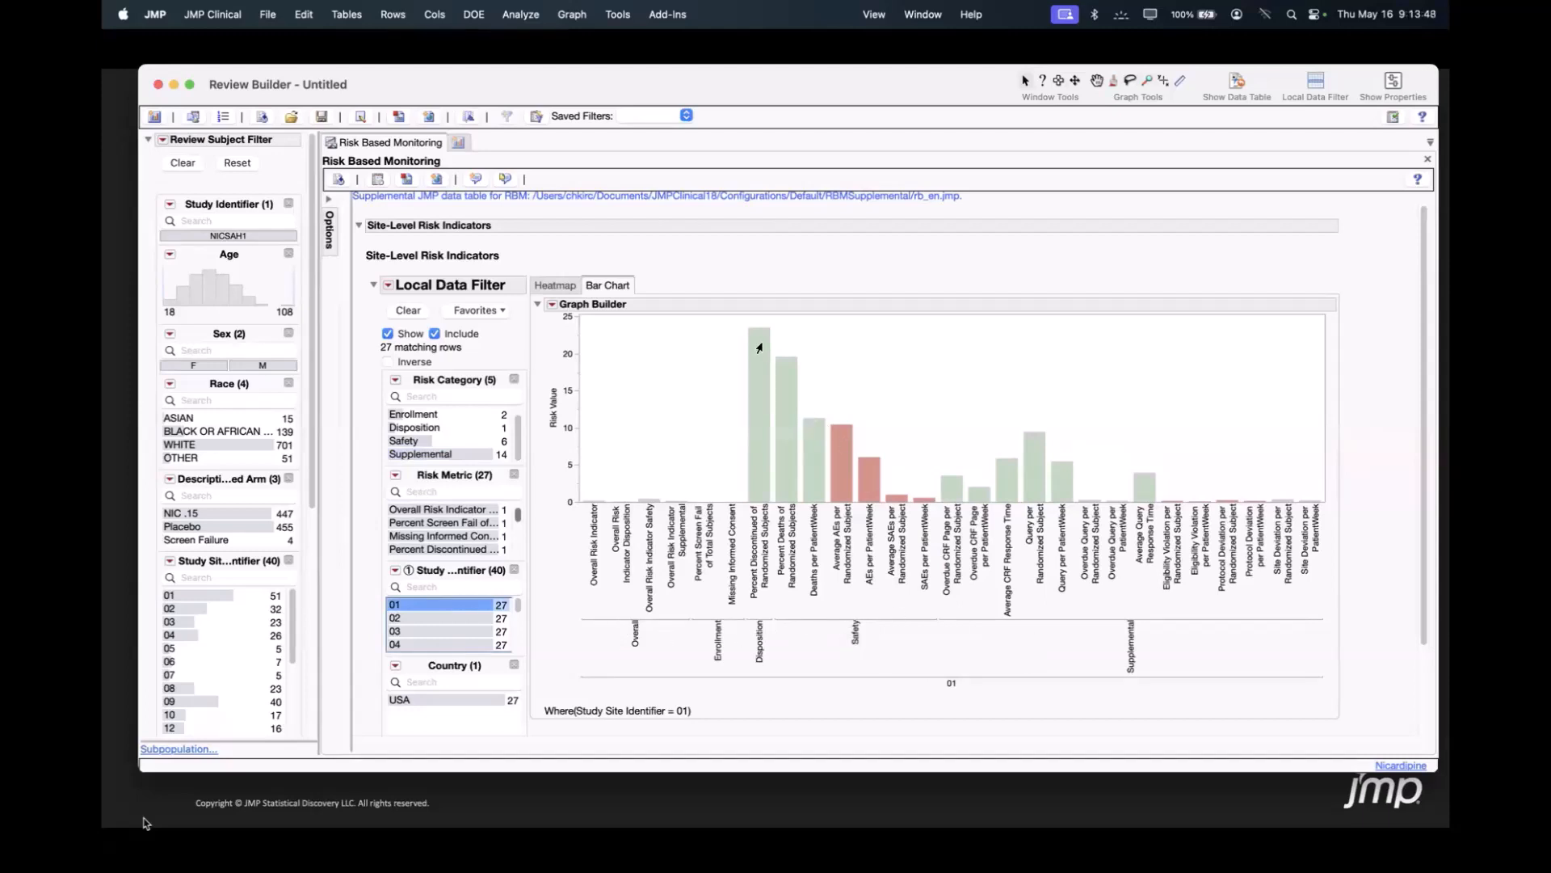
pyautogui.moveTo(757, 343)
pyautogui.moveTo(894, 501)
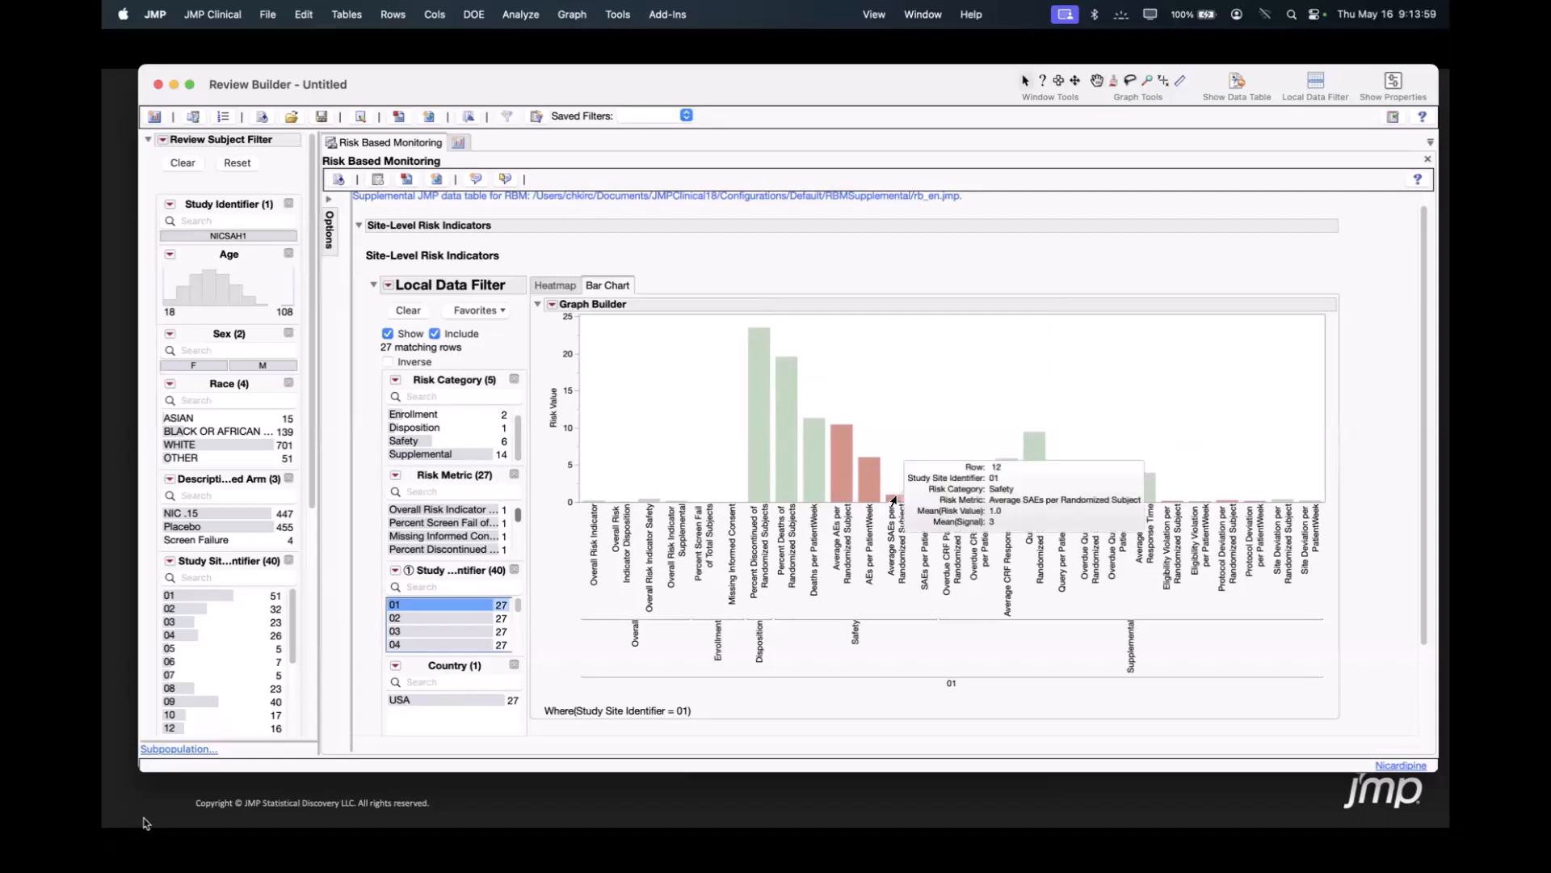
pyautogui.press('Down')
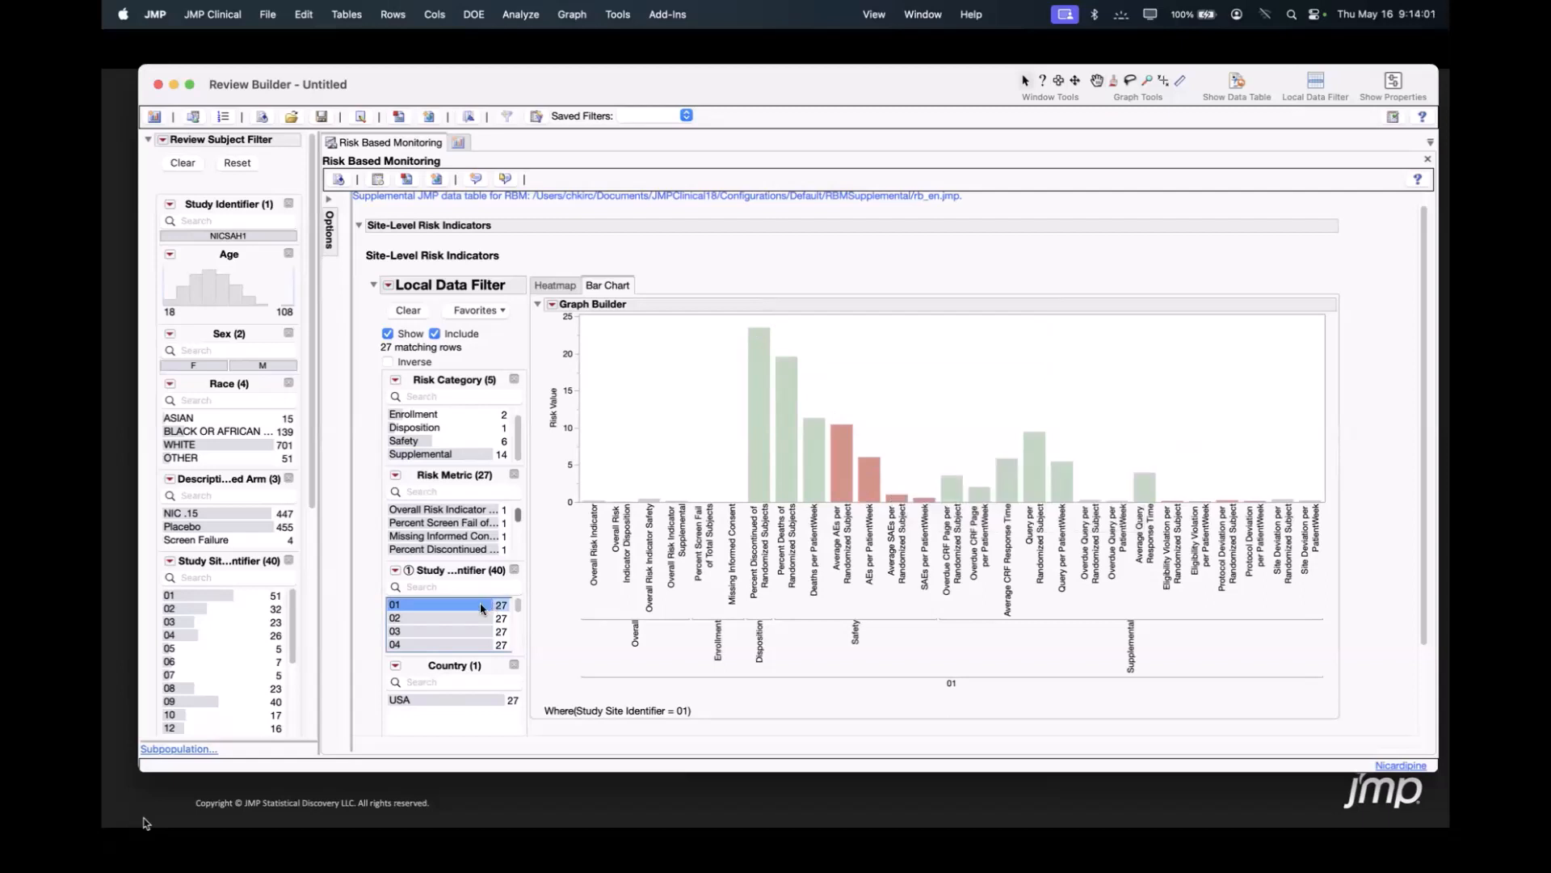